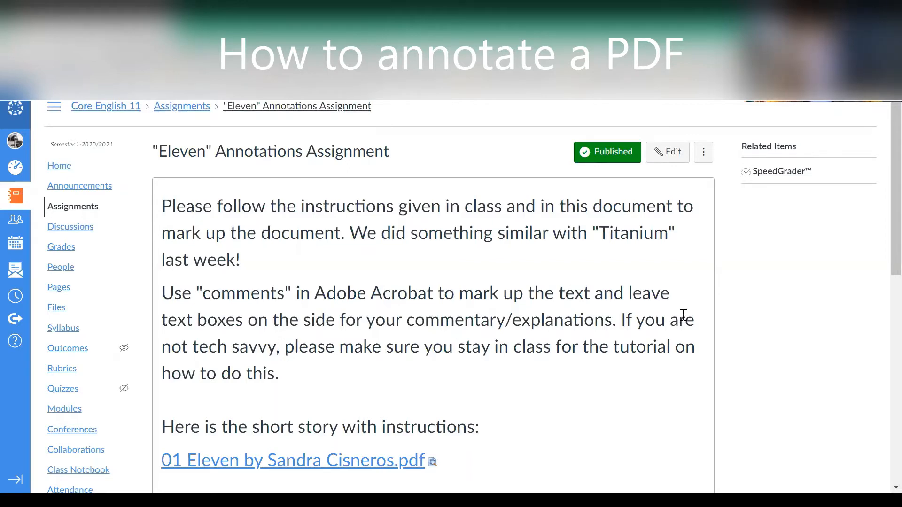
Download "01 Eleven by Sandra Cisneros.pdf" from the assignment page and open it to look over the annotation directions.
{"action": "scroll", "coordinate": [683, 315], "scroll_direction": "down", "scroll_amount": 3}
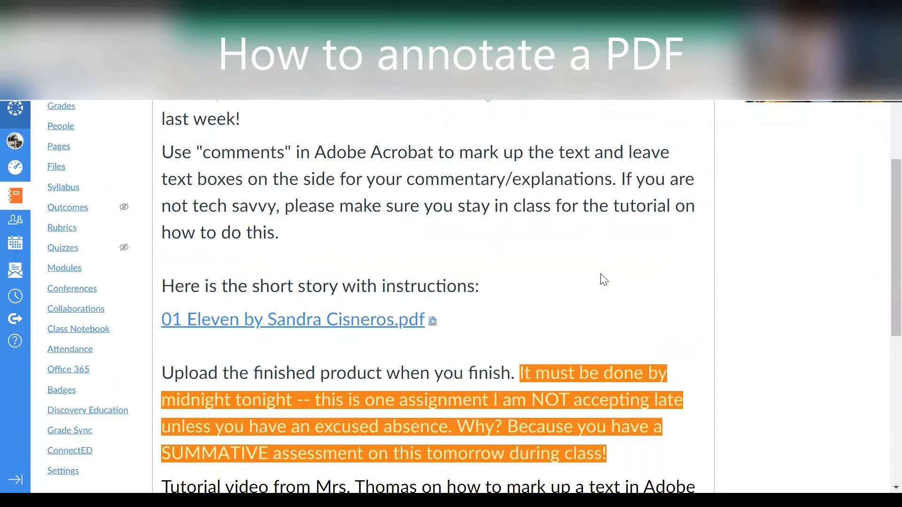
{"action": "left_click", "coordinate": [290, 323]}
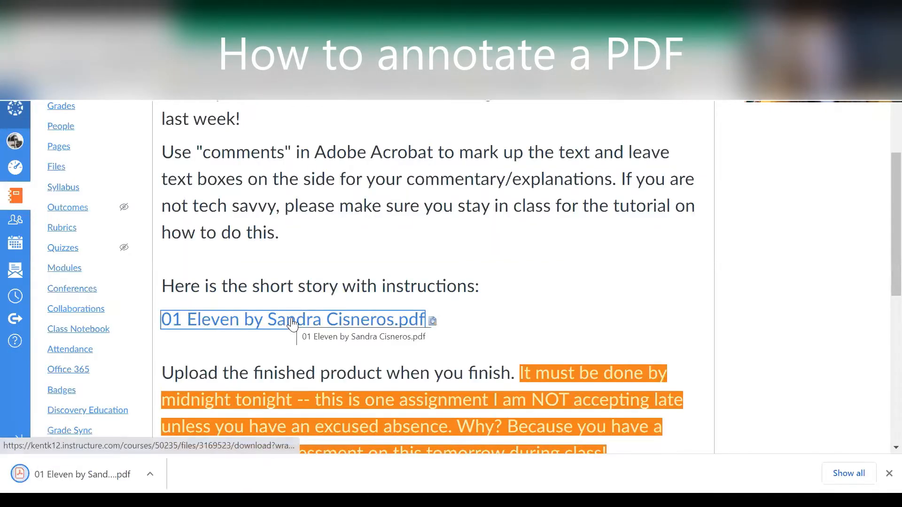
{"action": "left_click", "coordinate": [90, 477]}
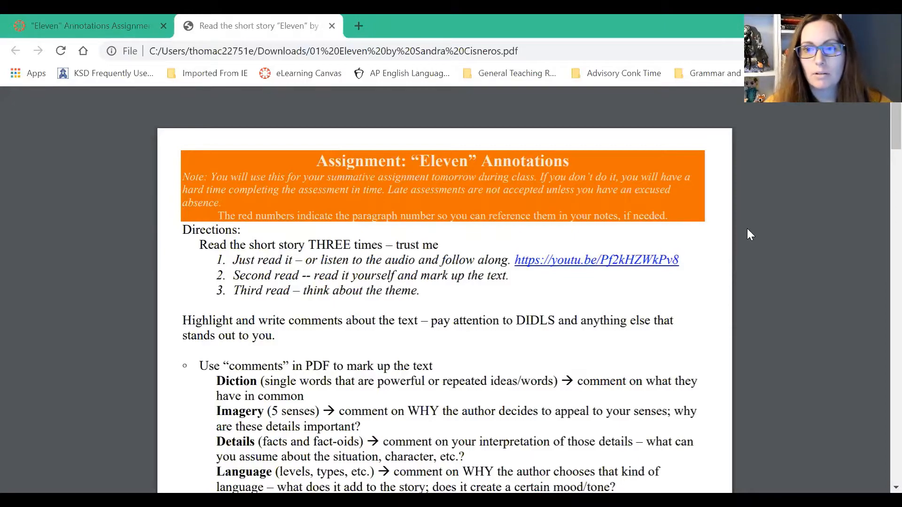
{"action": "scroll", "coordinate": [329, 361], "scroll_direction": "down", "scroll_amount": 8}
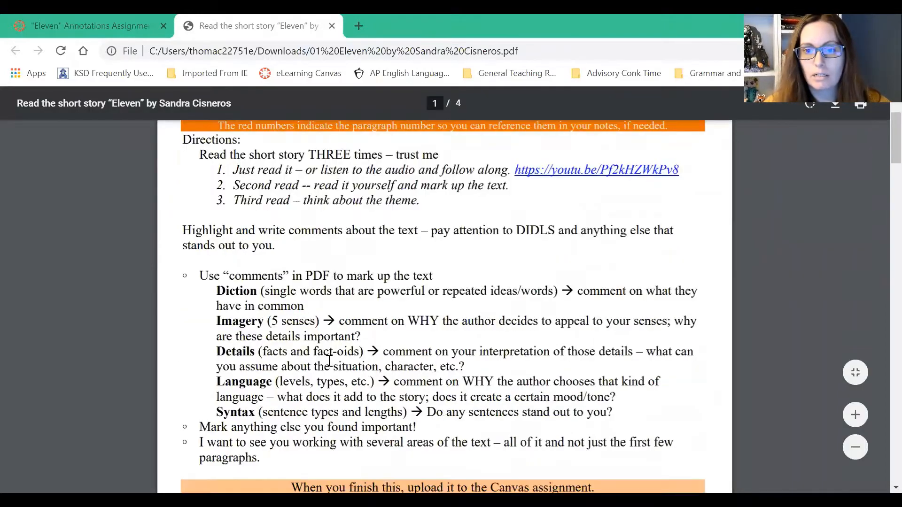
{"action": "scroll", "coordinate": [329, 361], "scroll_direction": "up", "scroll_amount": 8}
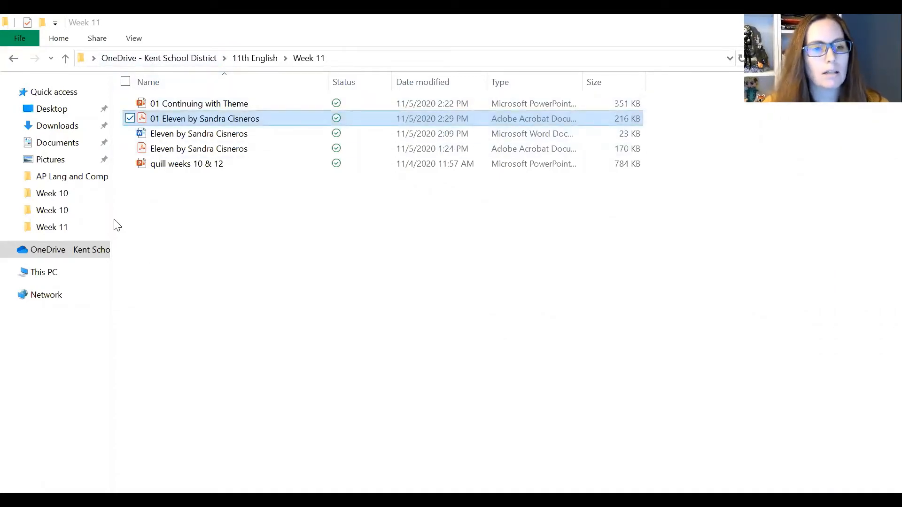
Open the downloaded "01 Eleven by Sandra Cisneros" PDF from the Downloads folder in Adobe Acrobat.
{"action": "left_click", "coordinate": [61, 131]}
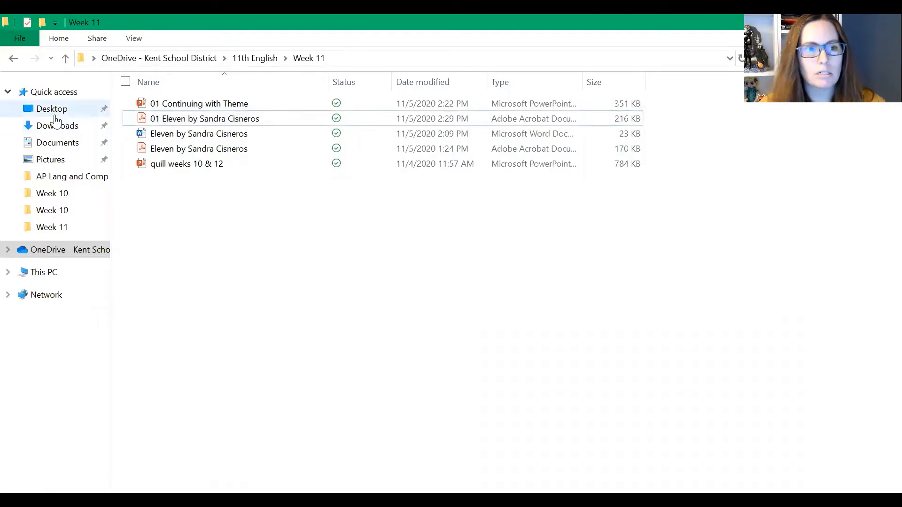
{"action": "left_click", "coordinate": [58, 127]}
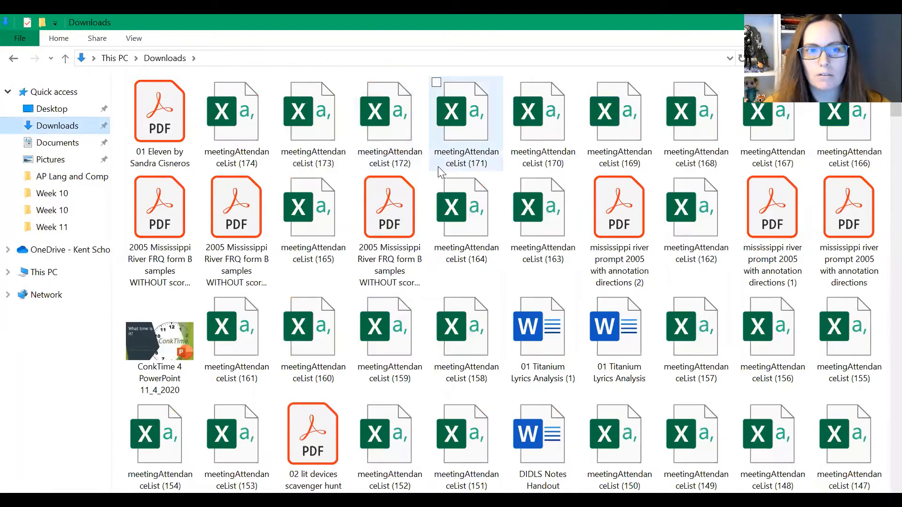
{"action": "scroll", "coordinate": [536, 287], "scroll_direction": "down", "scroll_amount": 10}
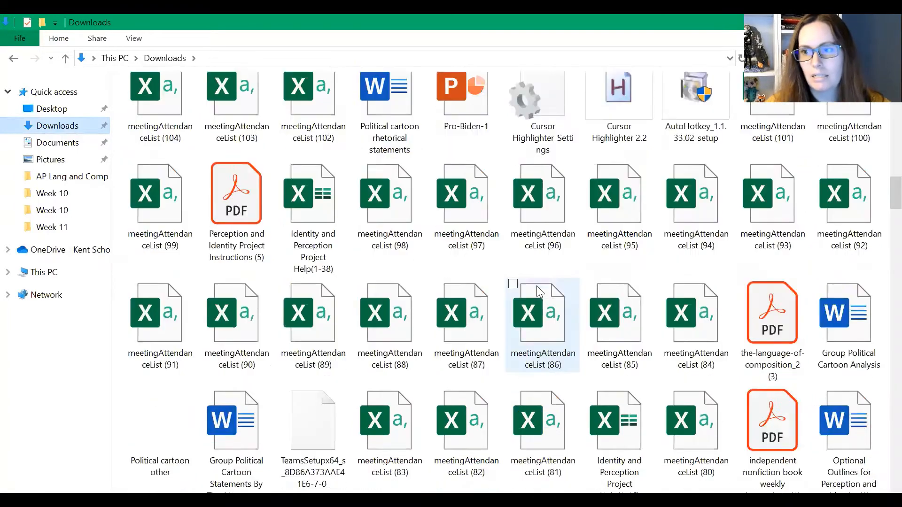
{"action": "scroll", "coordinate": [534, 288], "scroll_direction": "up", "scroll_amount": 7}
{"action": "scroll", "coordinate": [537, 291], "scroll_direction": "up", "scroll_amount": 3}
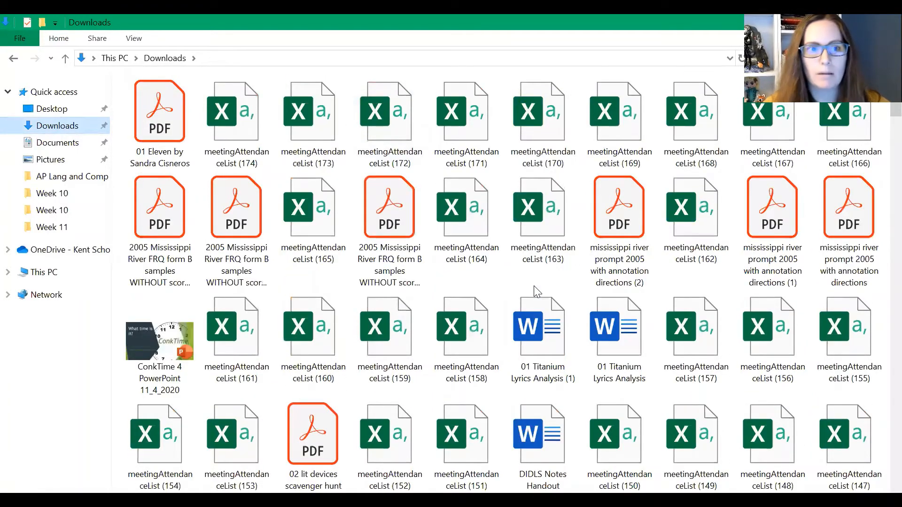
{"action": "double_click", "coordinate": [152, 137]}
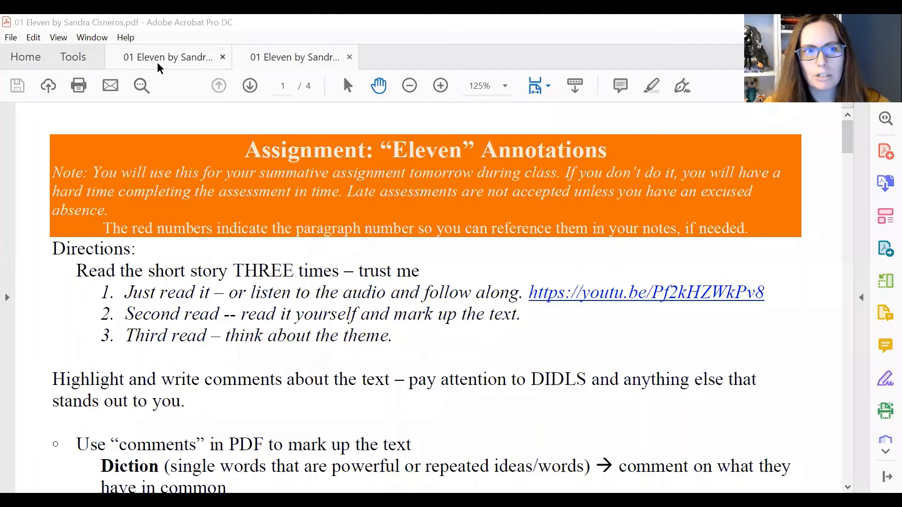
{"action": "left_click", "coordinate": [159, 24]}
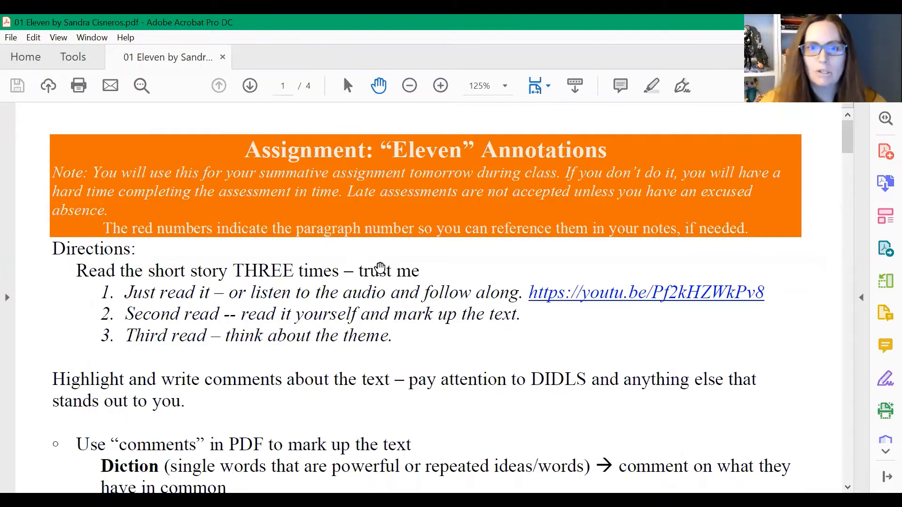
Save a copy of the PDF as "01 Eleven by Sandra Cisneros TEST" in the OneDrive folder 11th English.
{"action": "left_click", "coordinate": [11, 38]}
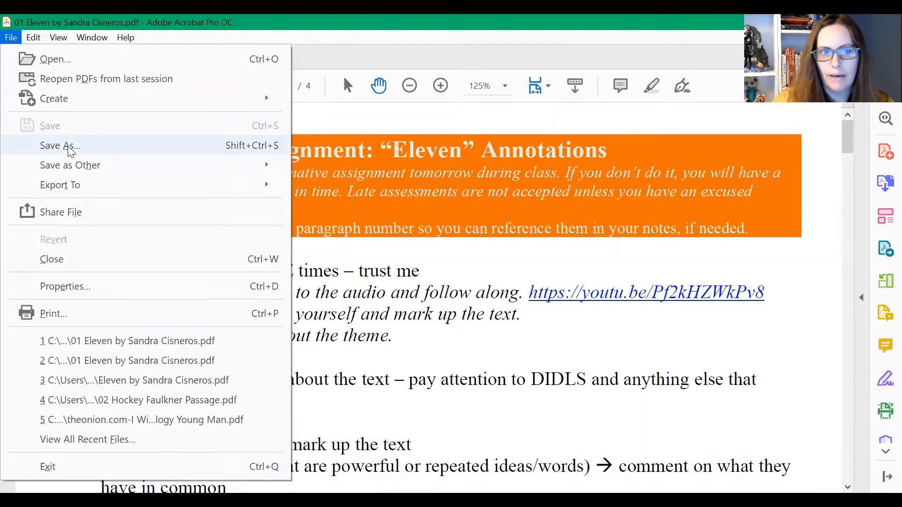
{"action": "left_click", "coordinate": [70, 150]}
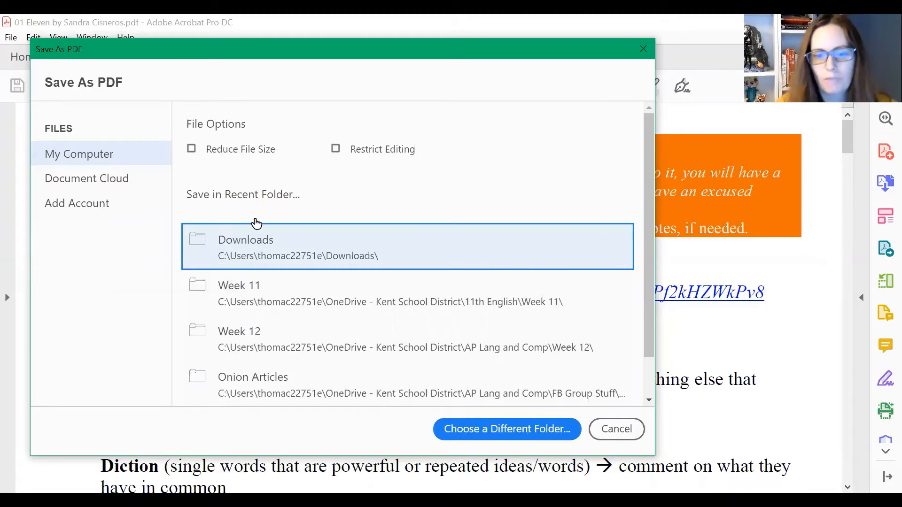
{"action": "left_click", "coordinate": [496, 438]}
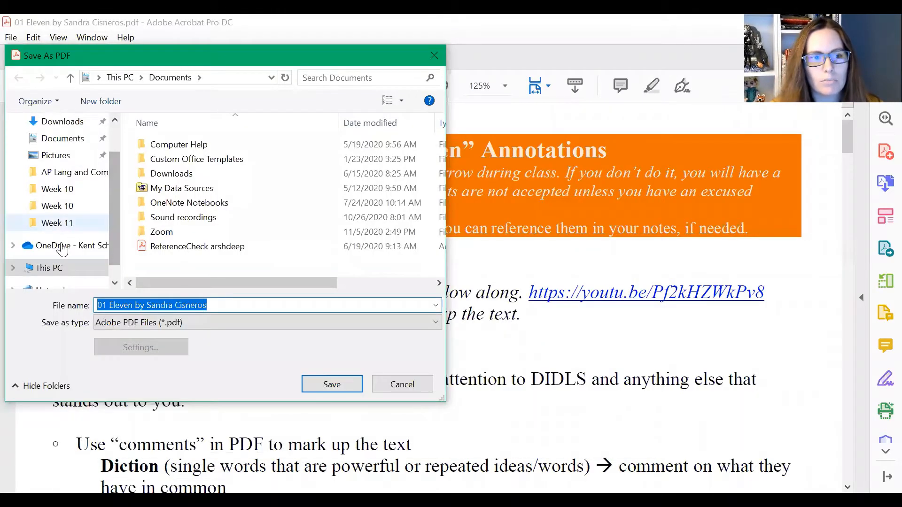
{"action": "left_click", "coordinate": [62, 247]}
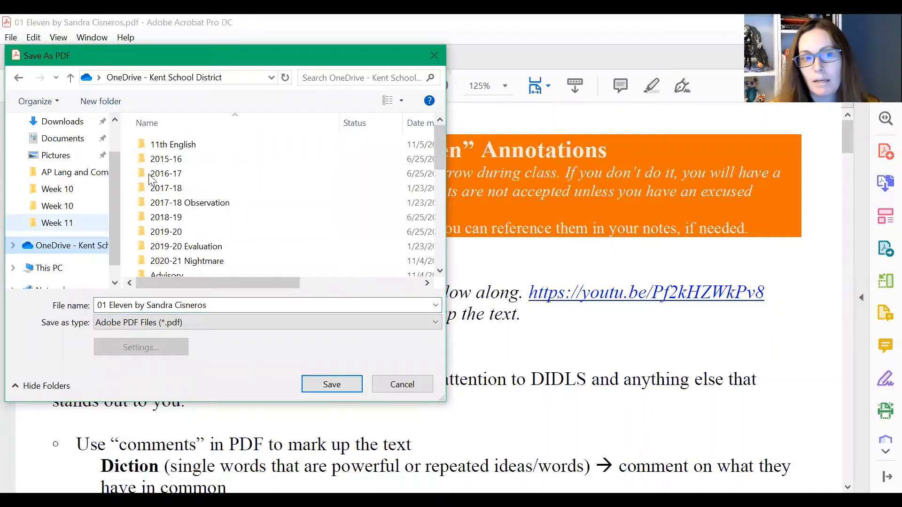
{"action": "double_click", "coordinate": [160, 146]}
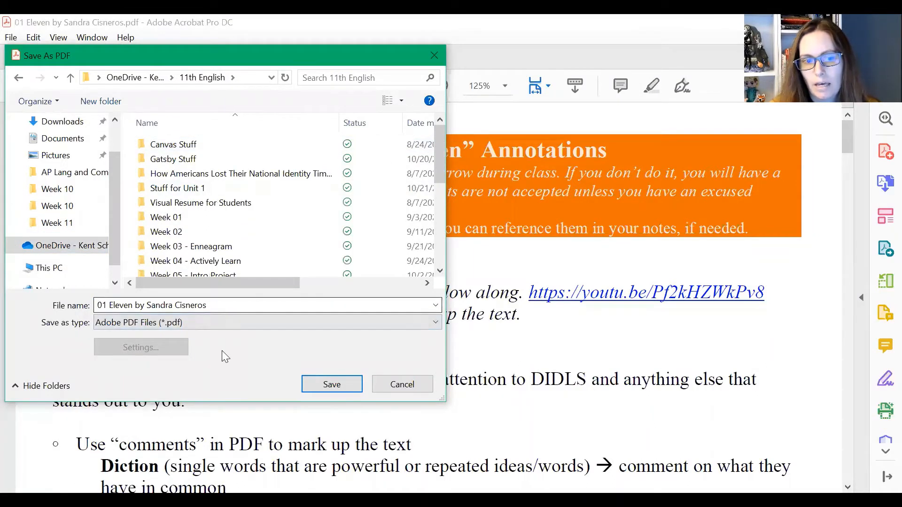
{"action": "left_click", "coordinate": [227, 302]}
{"action": "left_click", "coordinate": [227, 303]}
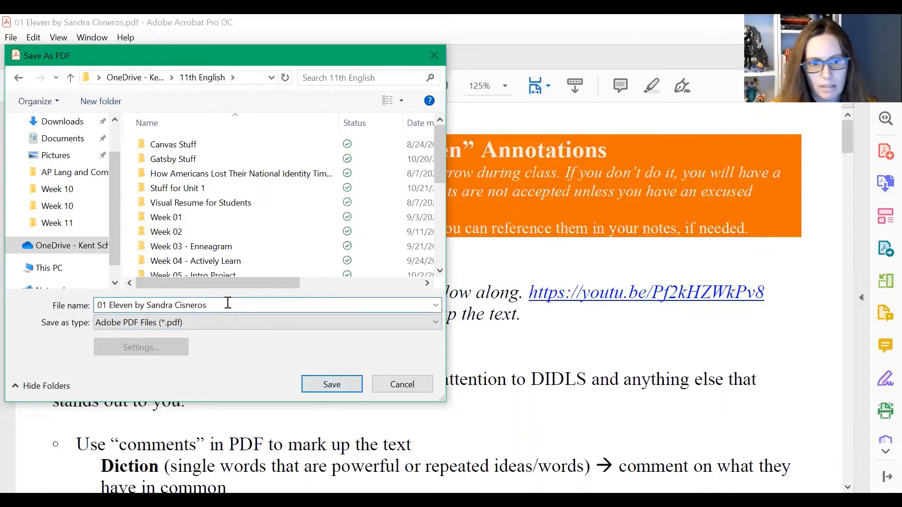
{"action": "type", "text": "TEST"}
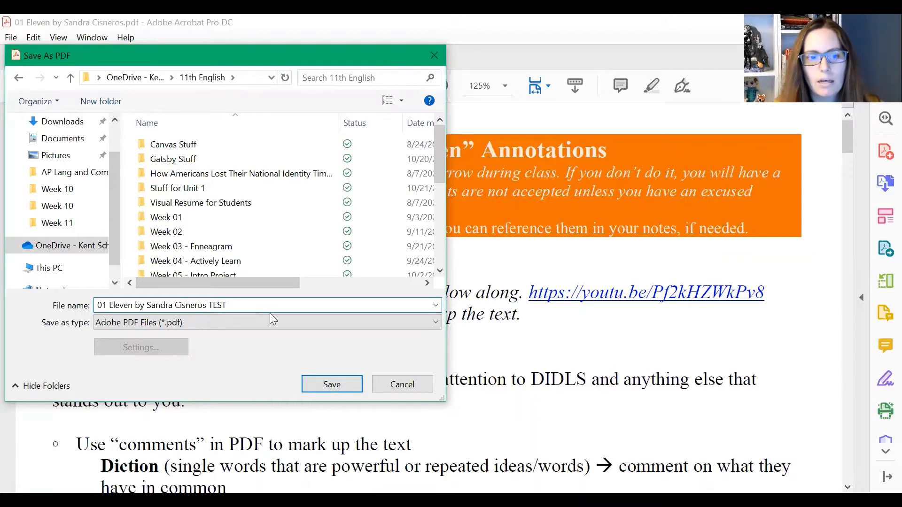
{"action": "left_click", "coordinate": [339, 384]}
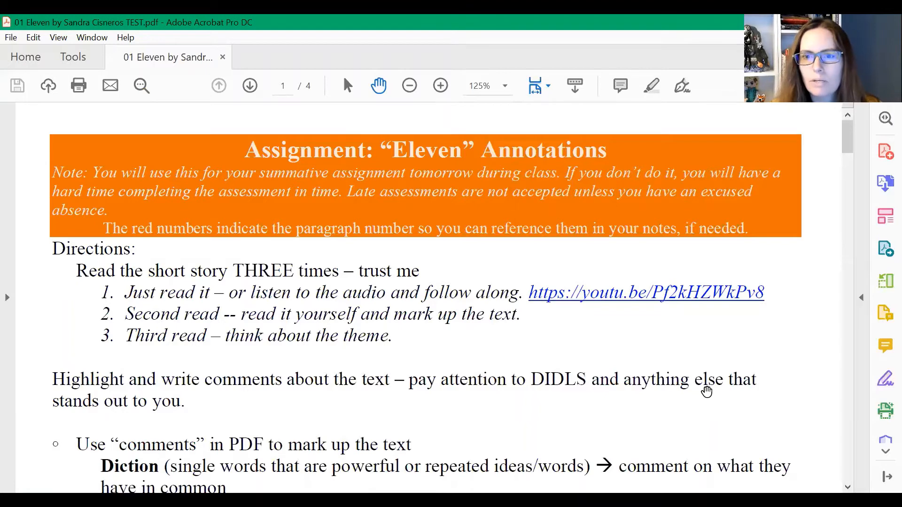
Expand the list of available tools and open the Comment tools for the saved copy.
{"action": "left_click", "coordinate": [861, 297]}
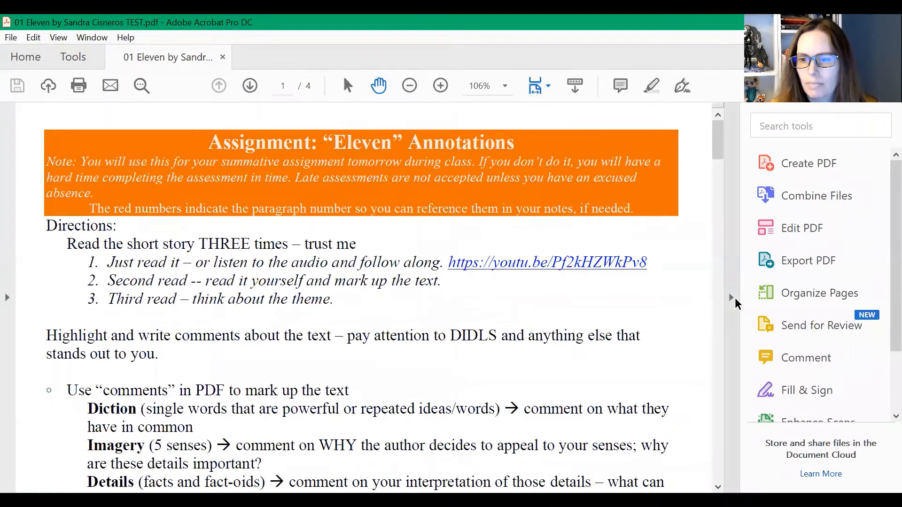
{"action": "left_click", "coordinate": [731, 298]}
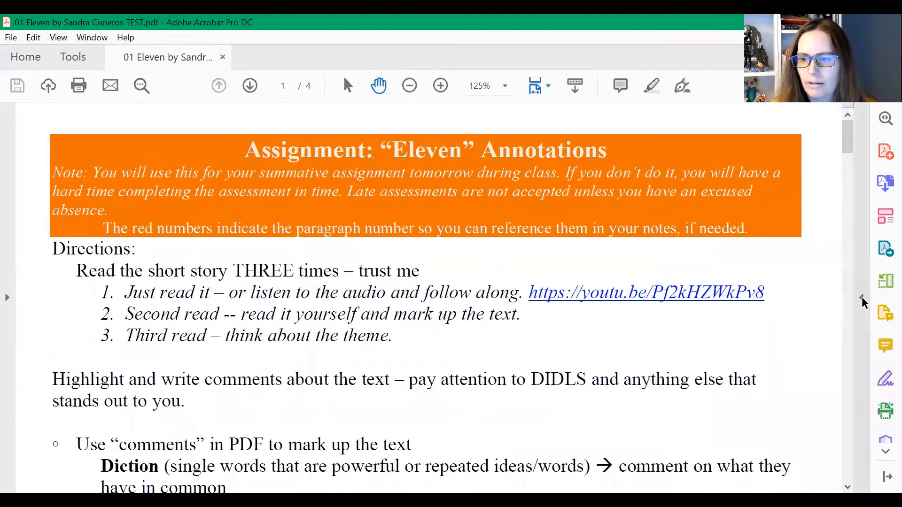
{"action": "left_click", "coordinate": [860, 299]}
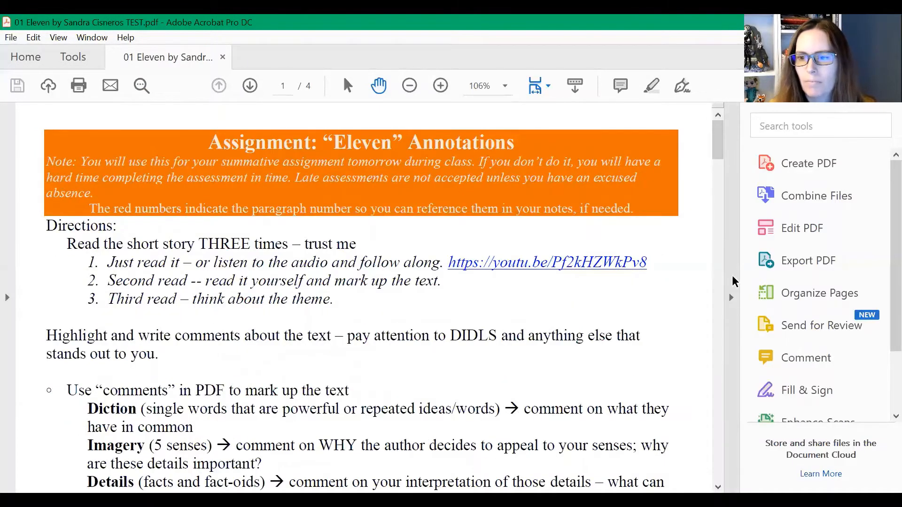
{"action": "left_click", "coordinate": [814, 360]}
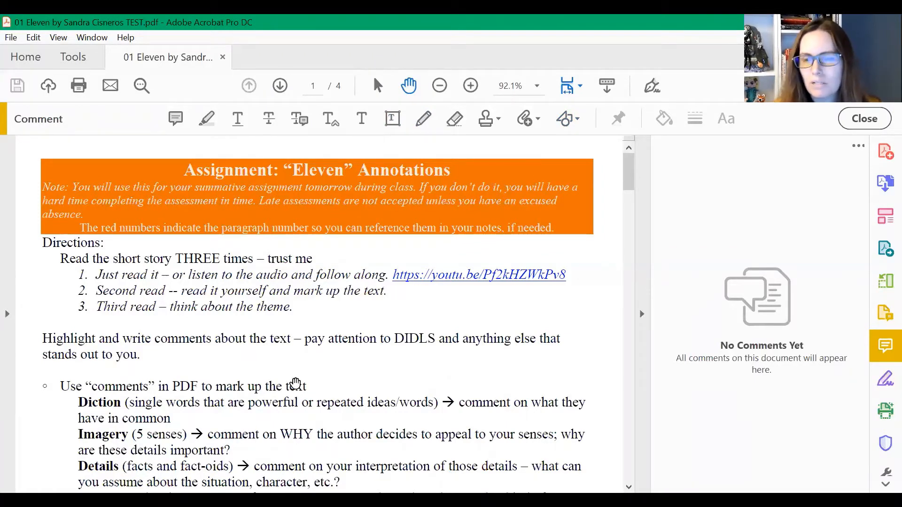
Run Enhance Scans text recognition in this file on all pages with English (US) as the language.
{"action": "scroll", "coordinate": [295, 374], "scroll_direction": "down", "scroll_amount": 5}
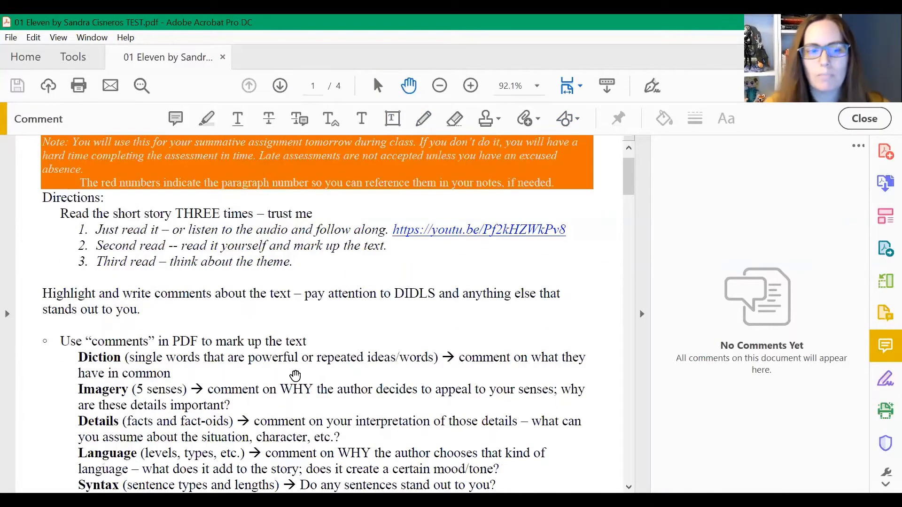
{"action": "scroll", "coordinate": [285, 372], "scroll_direction": "down", "scroll_amount": 8}
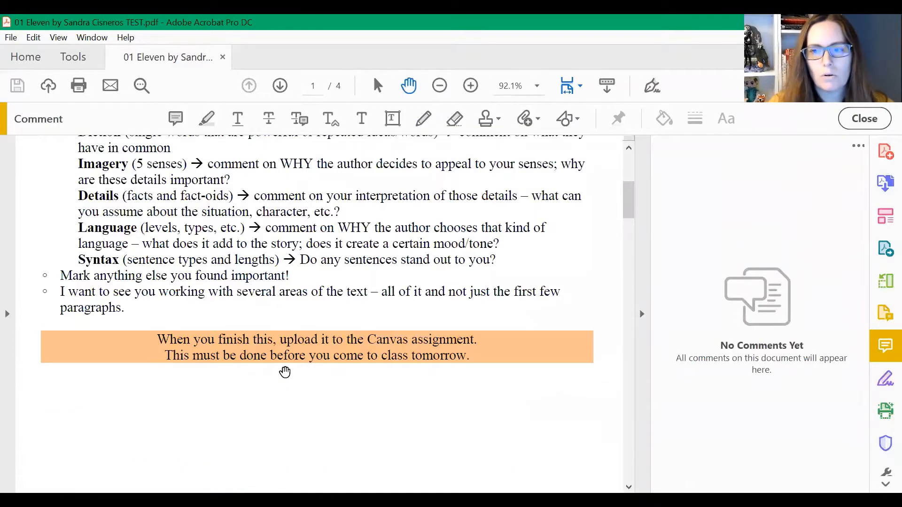
{"action": "scroll", "coordinate": [268, 368], "scroll_direction": "down", "scroll_amount": 6}
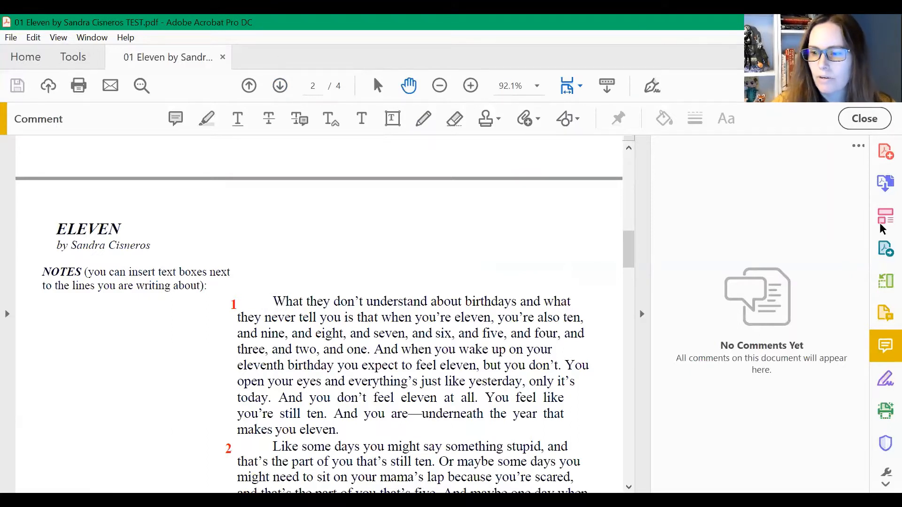
{"action": "left_click", "coordinate": [882, 413]}
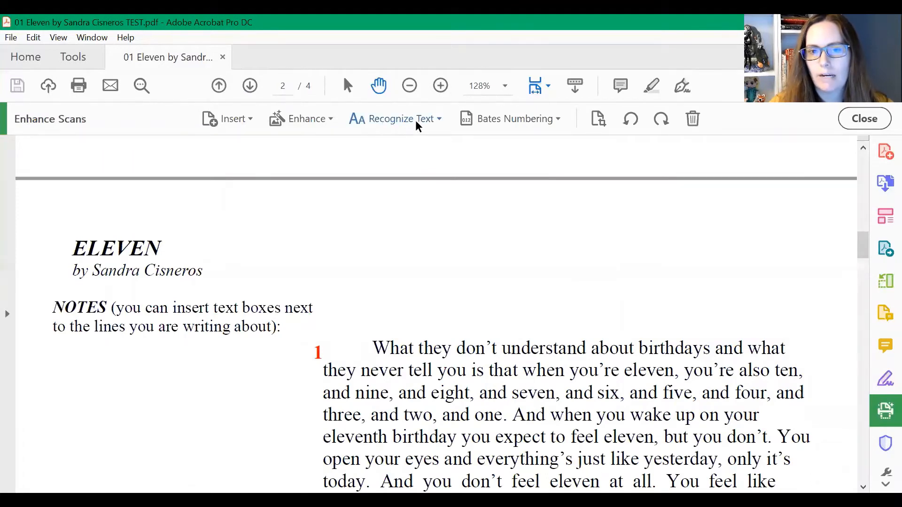
{"action": "left_click", "coordinate": [441, 122]}
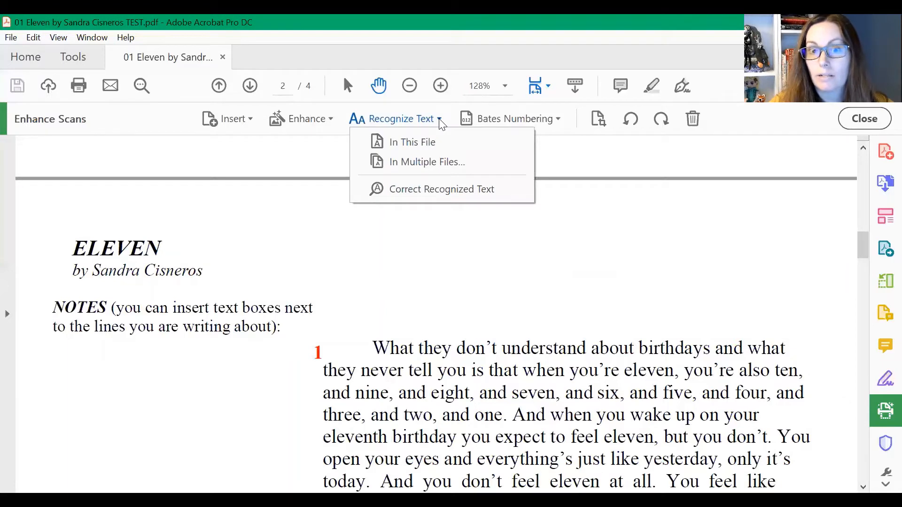
{"action": "left_click", "coordinate": [430, 142]}
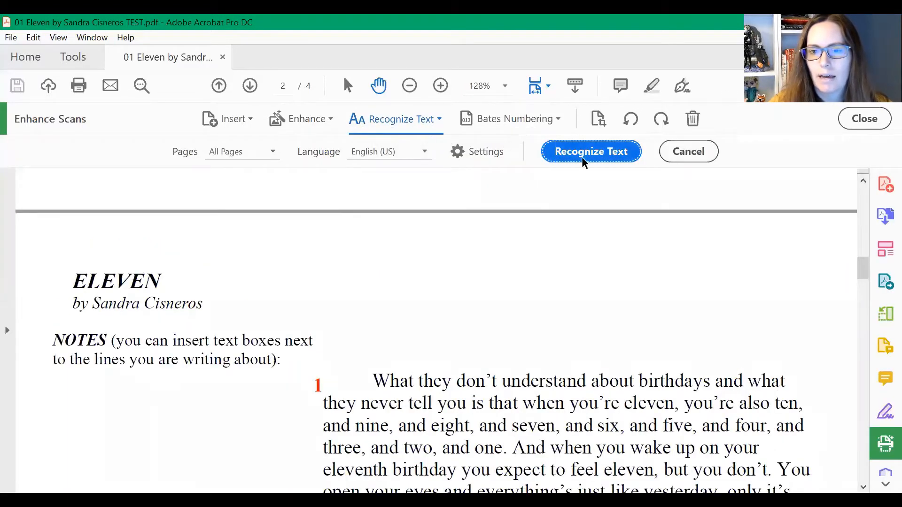
{"action": "left_click", "coordinate": [583, 160]}
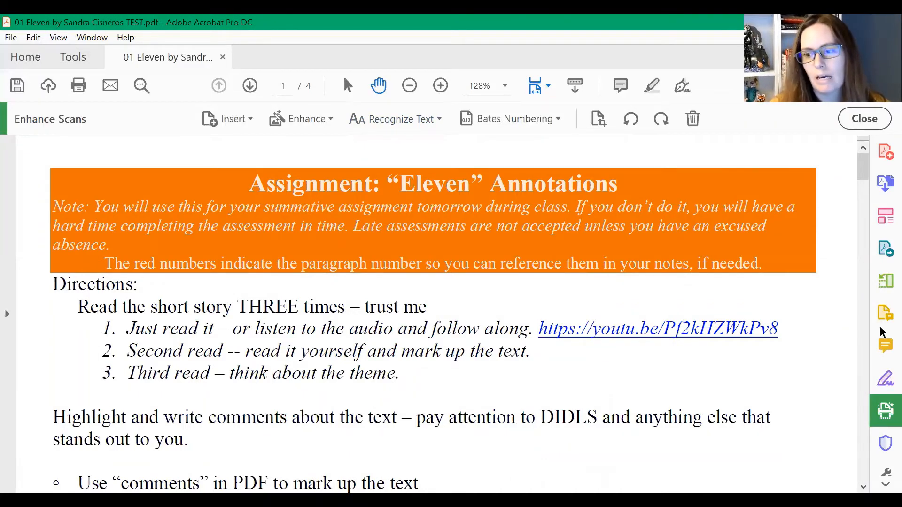
Return to the Comment tools and collapse the comments list to give the story text more room.
{"action": "left_click", "coordinate": [885, 345]}
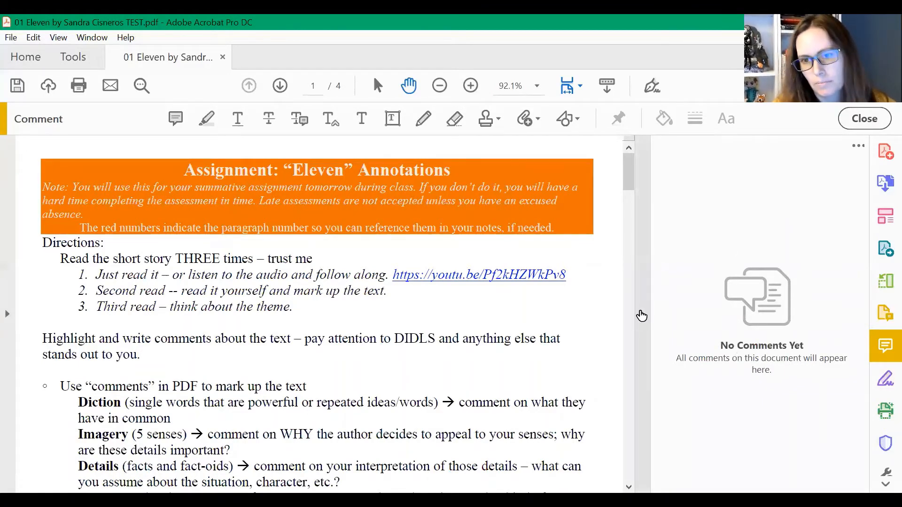
{"action": "left_click", "coordinate": [641, 314]}
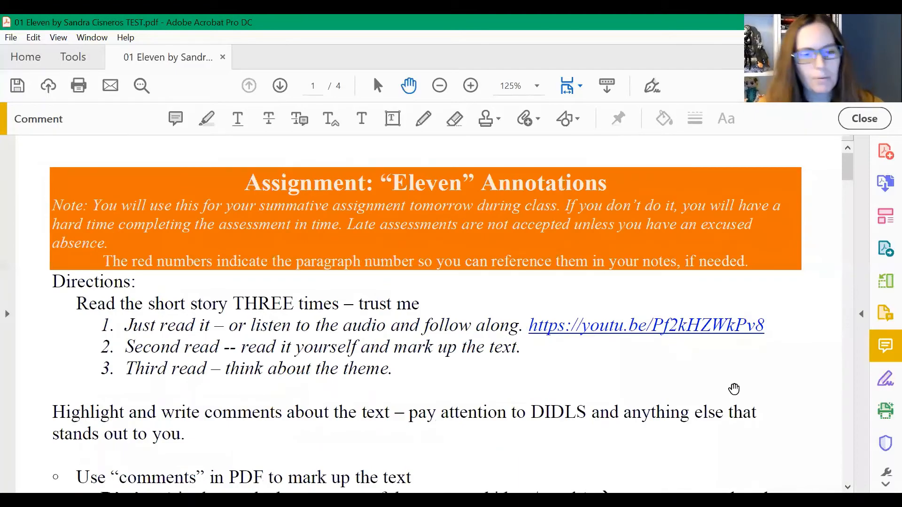
{"action": "scroll", "coordinate": [734, 391], "scroll_direction": "down", "scroll_amount": 3}
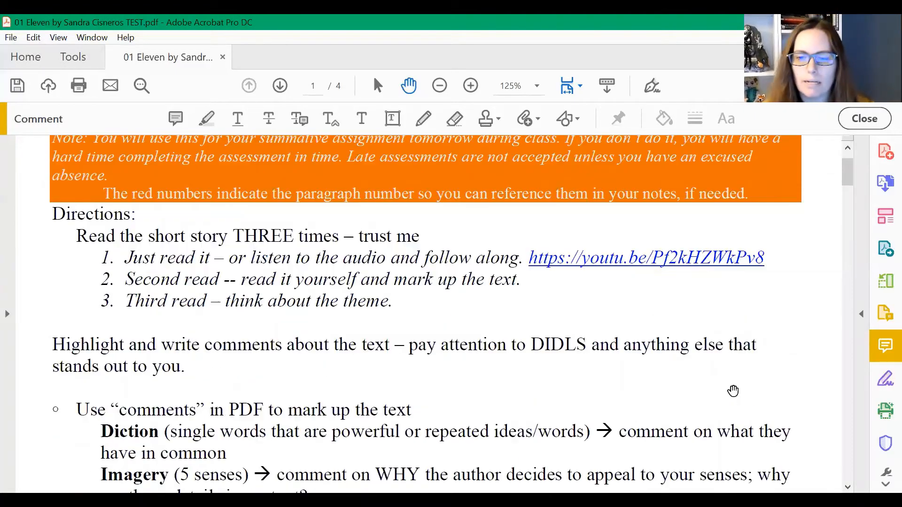
{"action": "scroll", "coordinate": [732, 392], "scroll_direction": "down", "scroll_amount": 20}
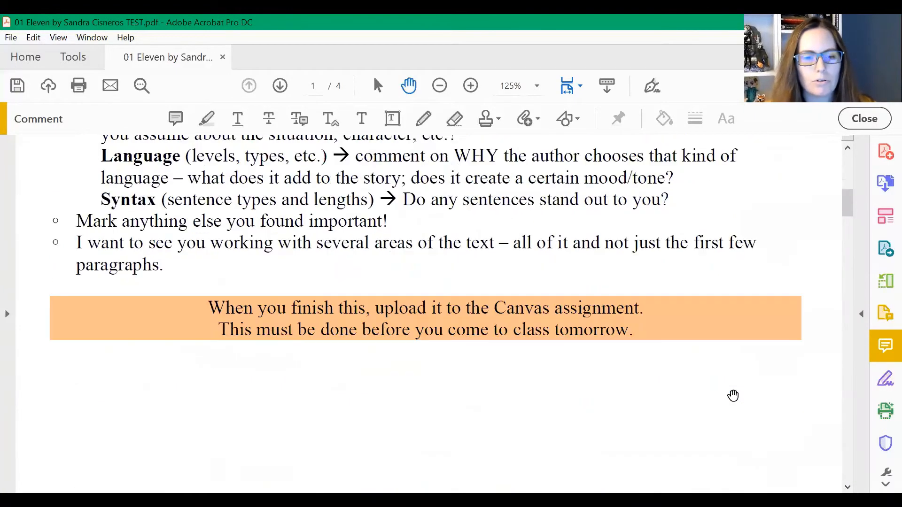
{"action": "scroll", "coordinate": [733, 395], "scroll_direction": "down", "scroll_amount": 20}
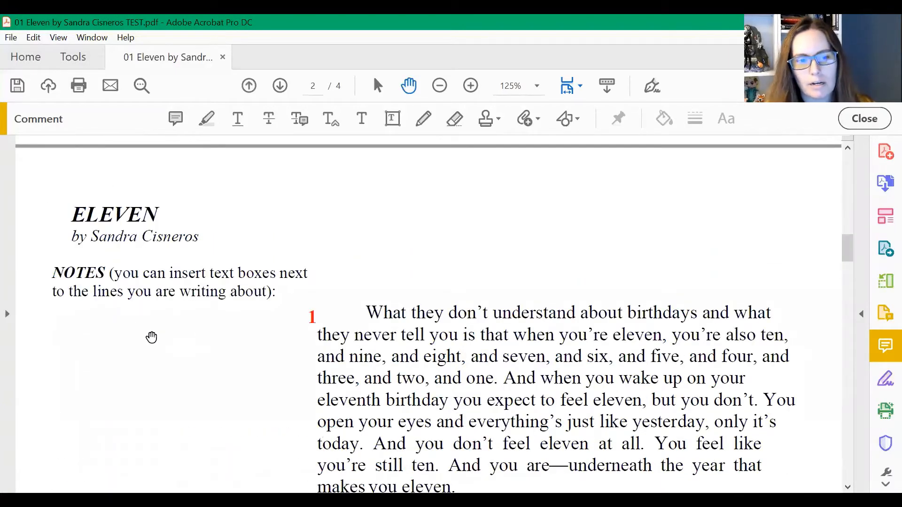
Choose the highlighter and set its color to orange with 39% opacity.
{"action": "scroll", "coordinate": [171, 350], "scroll_direction": "down", "scroll_amount": 1}
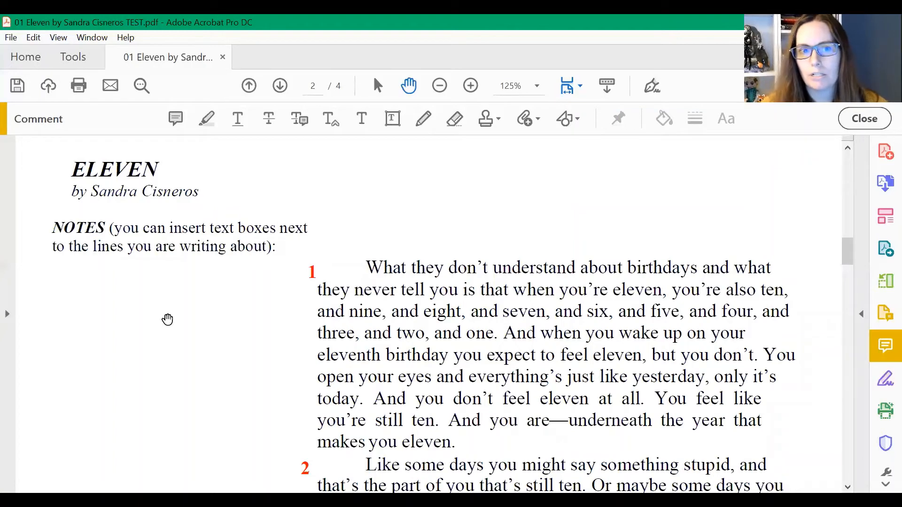
{"action": "left_click", "coordinate": [209, 122]}
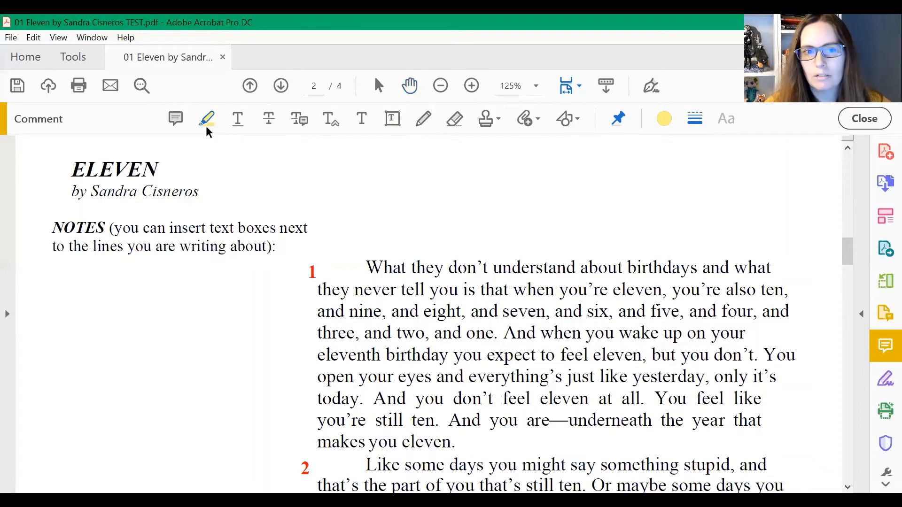
{"action": "left_click", "coordinate": [662, 120]}
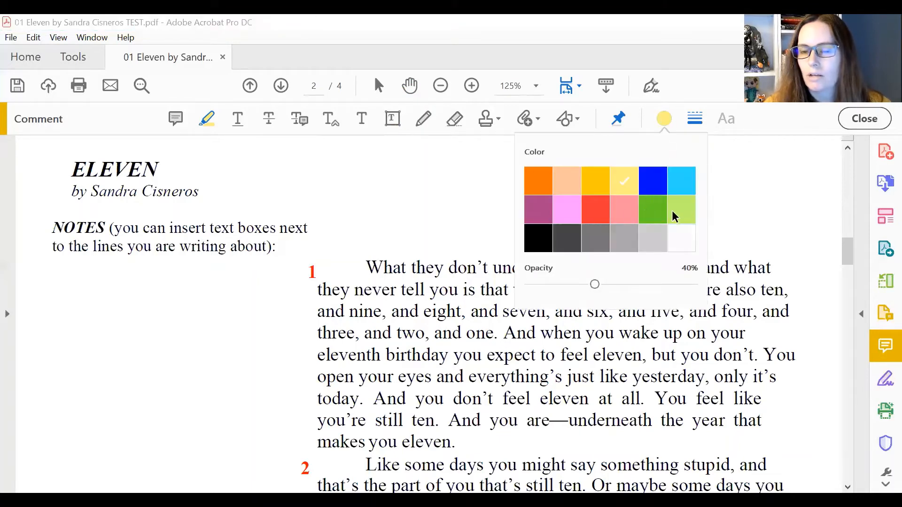
{"action": "left_click", "coordinate": [538, 182]}
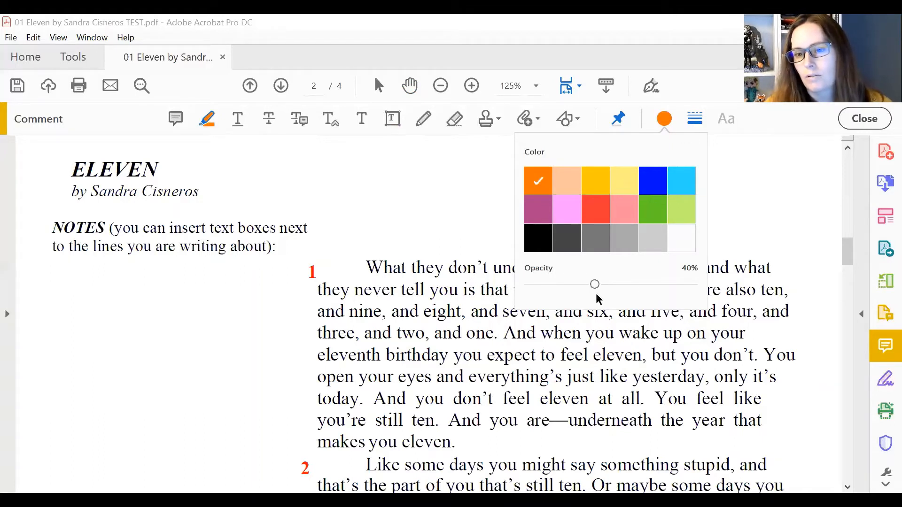
{"action": "mouse_move", "coordinate": [594, 284]}
{"action": "left_mouse_down"}
{"action": "mouse_move", "coordinate": [605, 286]}
{"action": "mouse_move", "coordinate": [593, 286]}
{"action": "left_mouse_up"}
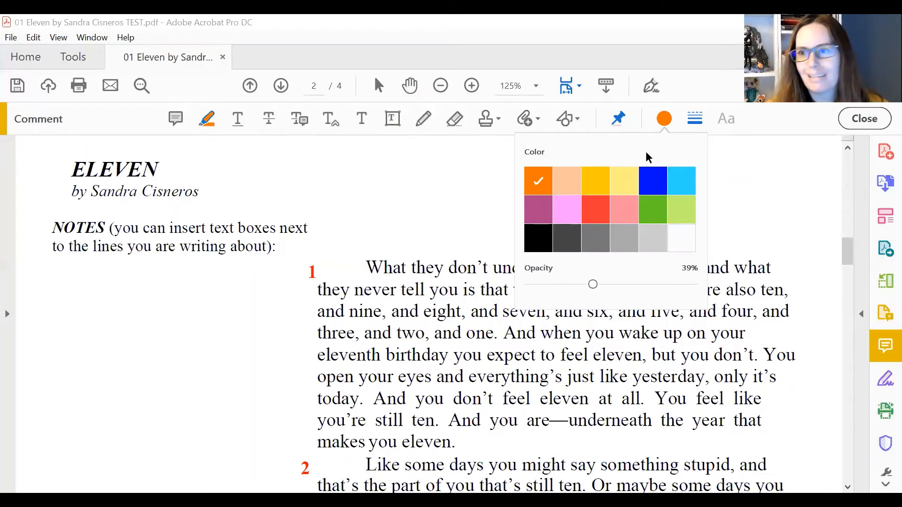
{"action": "left_click", "coordinate": [695, 121]}
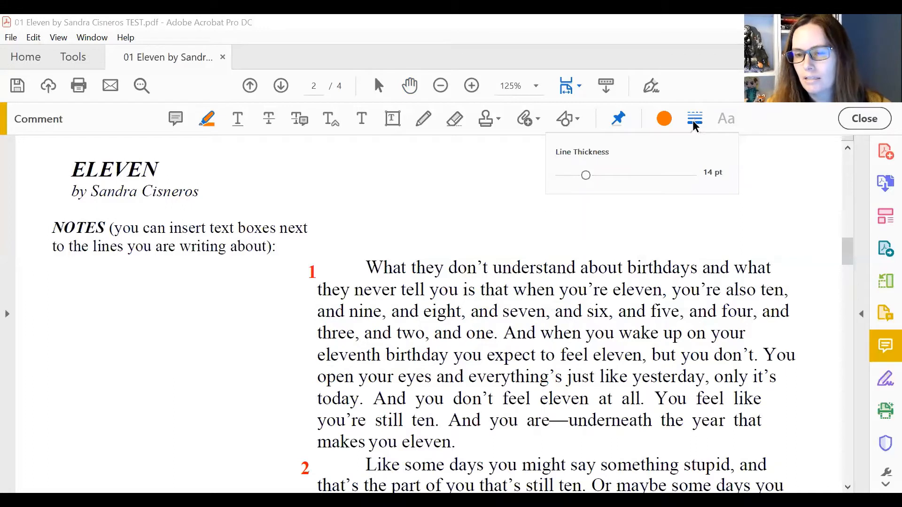
{"action": "left_click", "coordinate": [664, 121]}
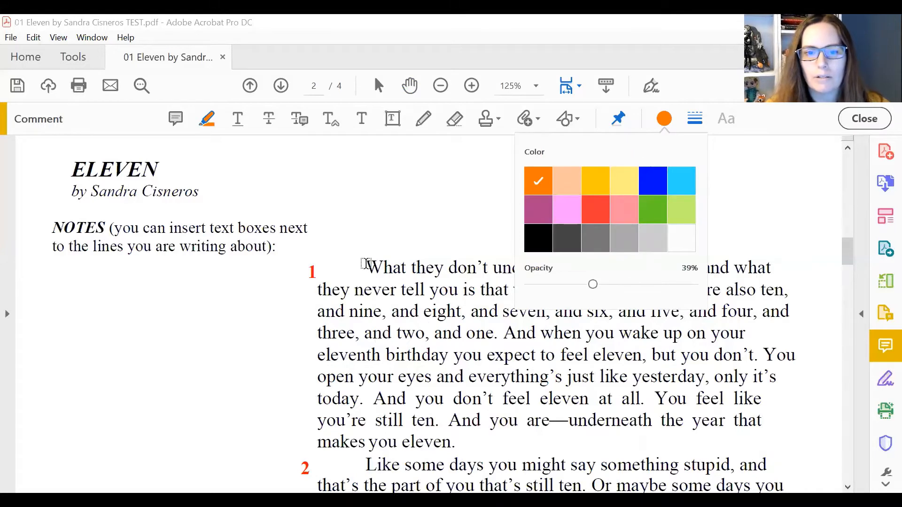
{"action": "left_click", "coordinate": [381, 266]}
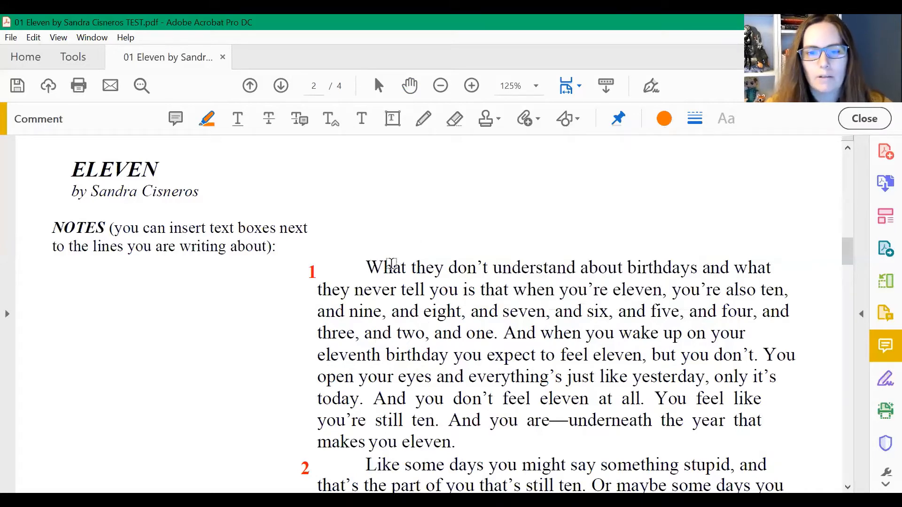
Highlight the end of paragraph 1, from "And you don't feel eleven at all" through "makes you eleven.".
{"action": "scroll", "coordinate": [435, 365], "scroll_direction": "down", "scroll_amount": 1}
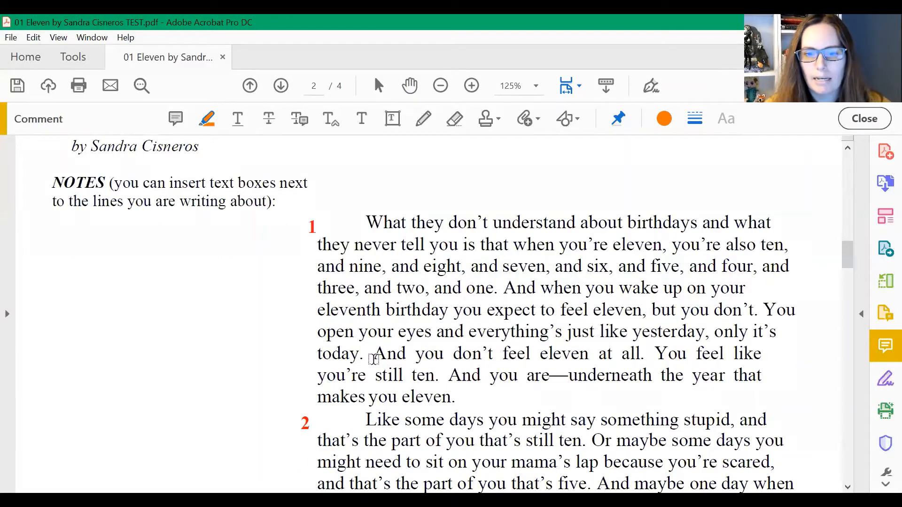
{"action": "left_click_drag", "start_coordinate": [376, 354], "coordinate": [453, 397]}
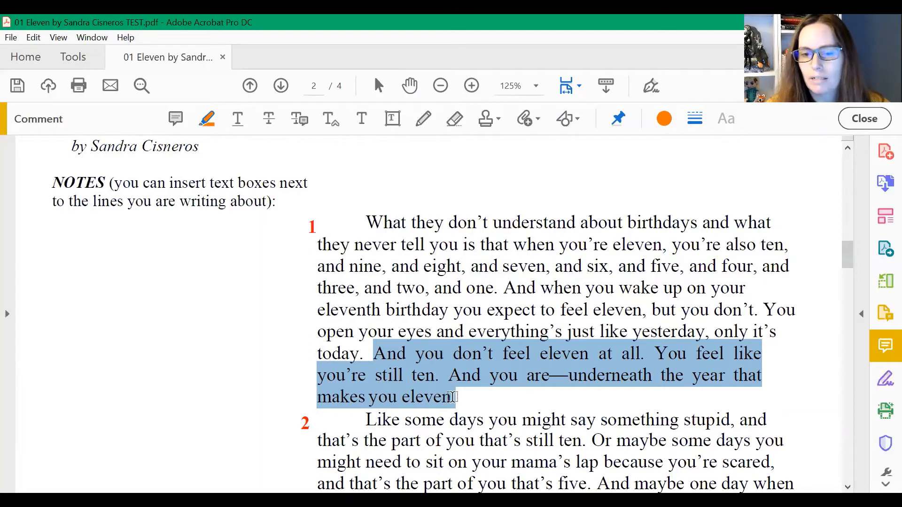
{"action": "left_click_drag", "start_coordinate": [451, 396], "coordinate": [453, 397]}
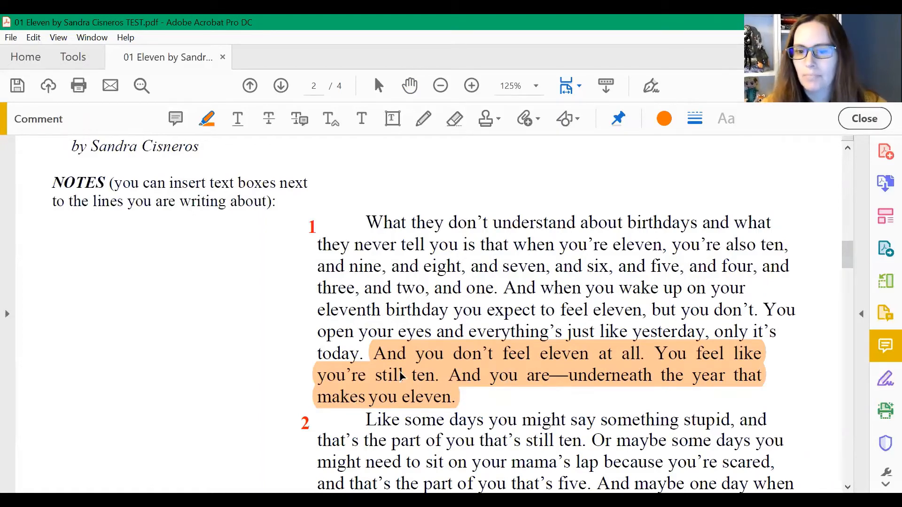
Post a sticky note beside the highlighted passage reading "I like how she used "And" to start her sentences." and close its pop-up.
{"action": "left_click", "coordinate": [175, 120]}
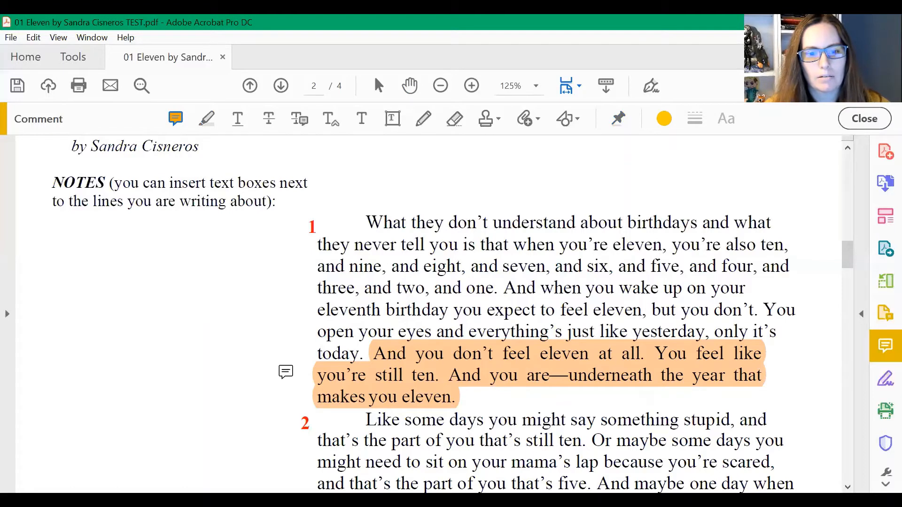
{"action": "left_click", "coordinate": [286, 372]}
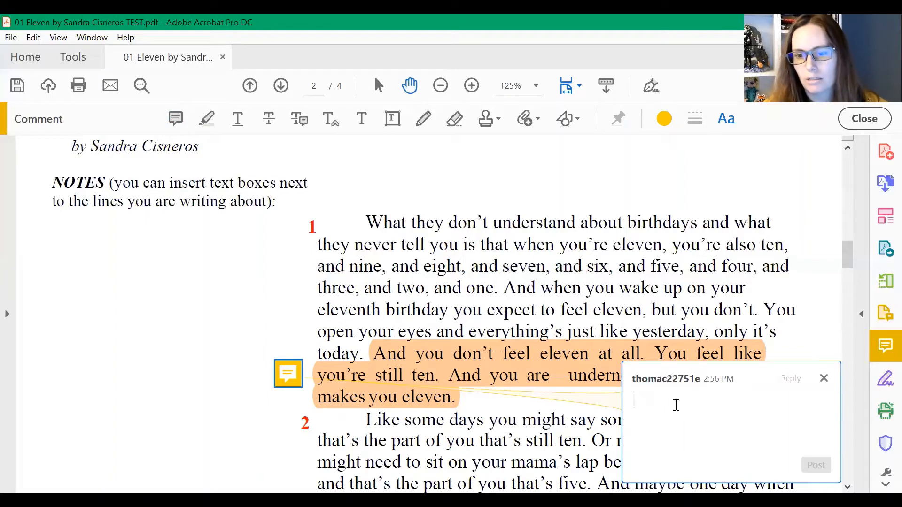
{"action": "type", "text": "I"}
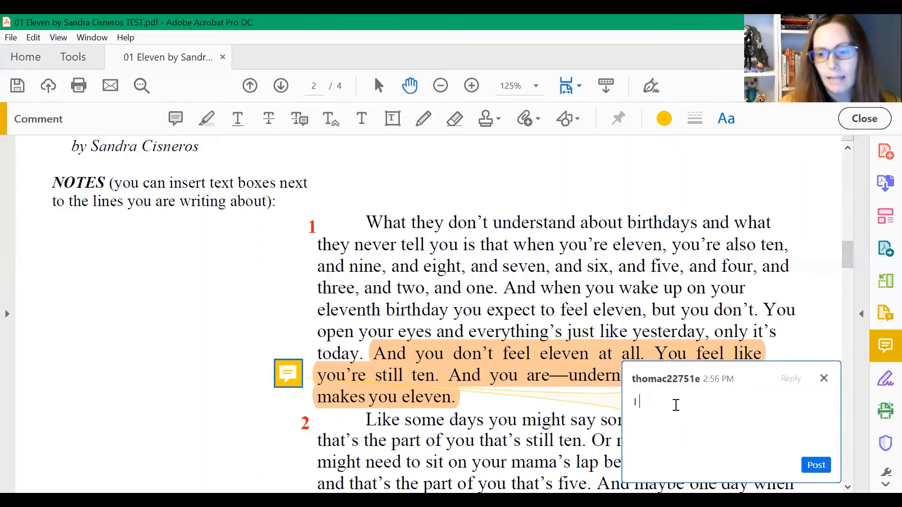
{"action": "type", "text": " like how she us"}
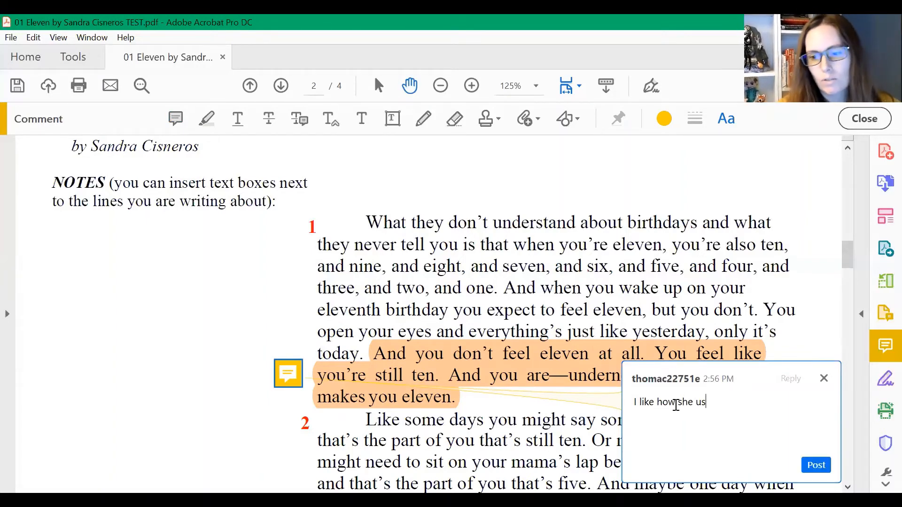
{"action": "type", "text": "ed \"A"}
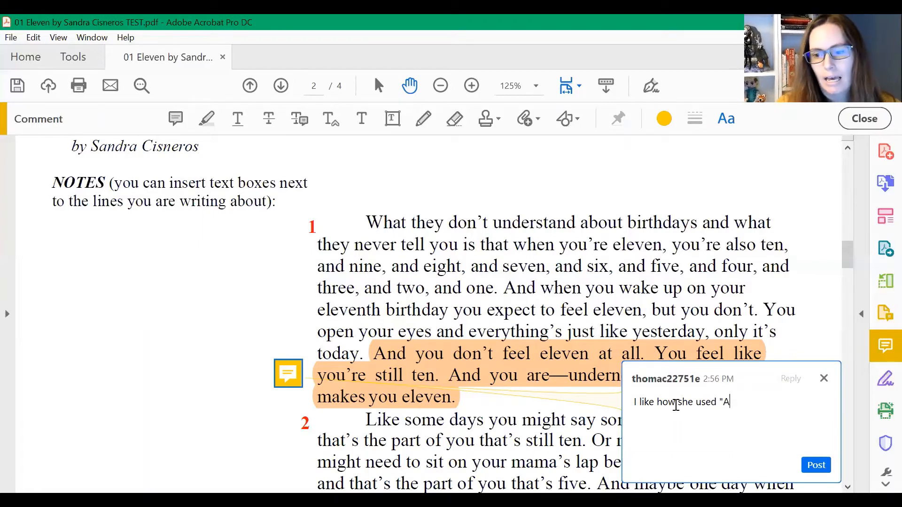
{"action": "type", "text": "Nd"}
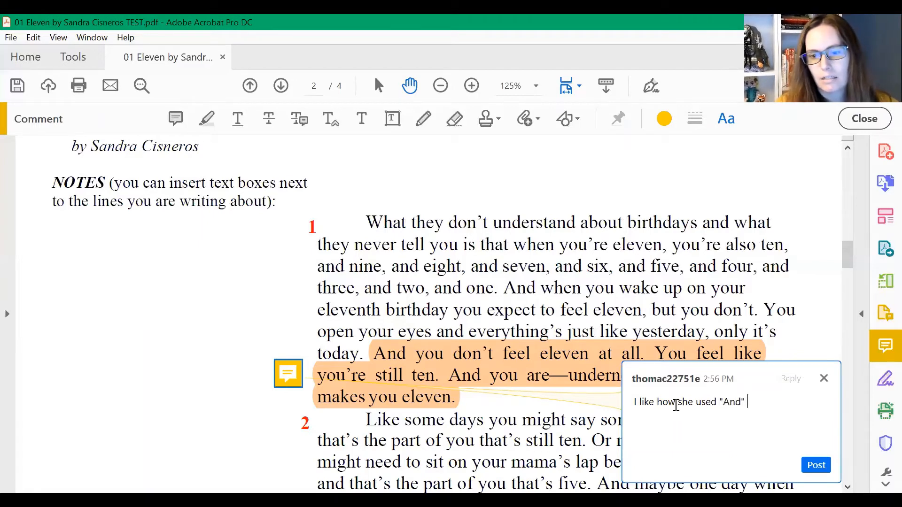
{"action": "type", "text": "to start her sentences."}
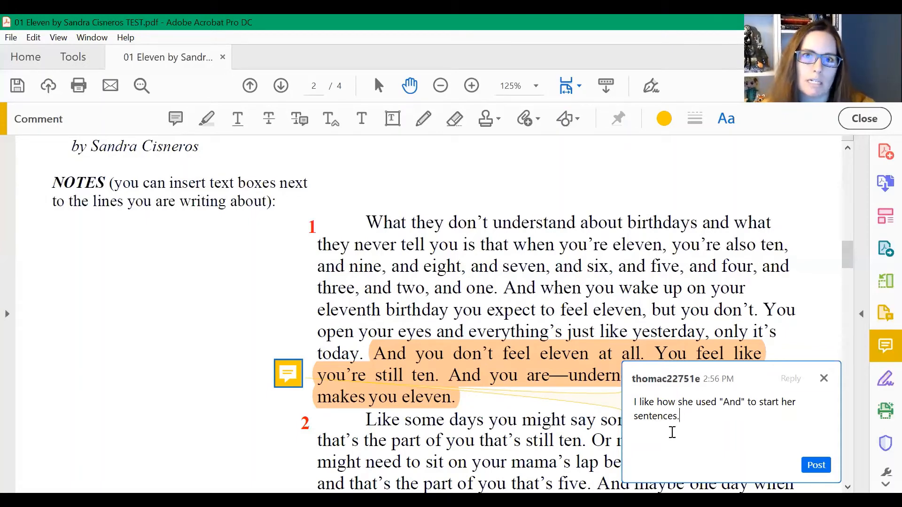
{"action": "left_click", "coordinate": [809, 464]}
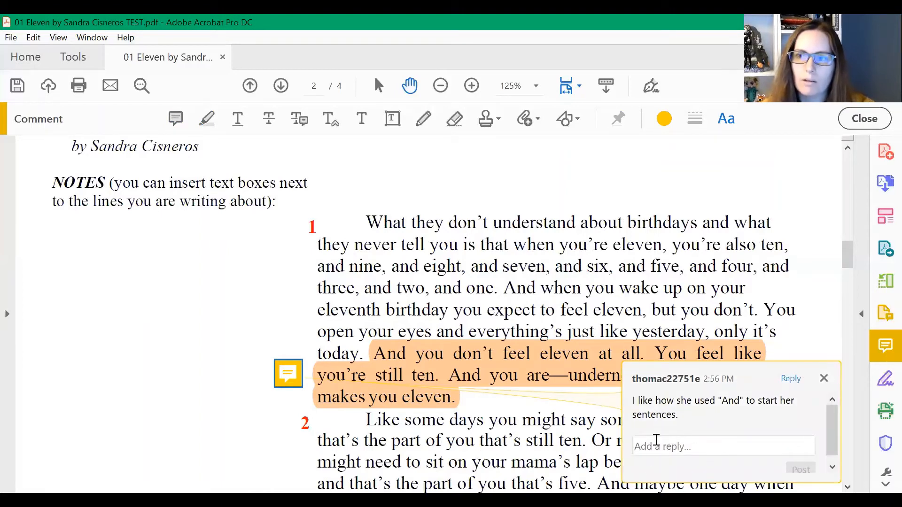
{"action": "left_click", "coordinate": [823, 379]}
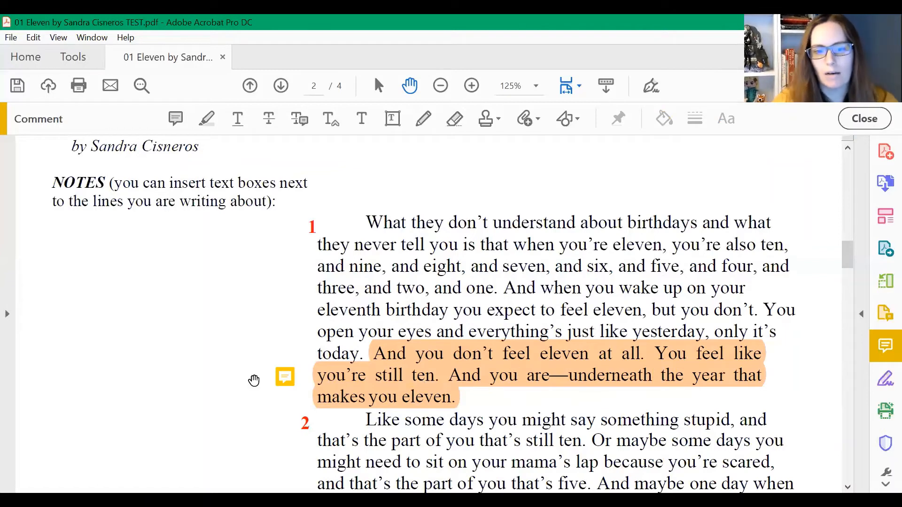
{"action": "mouse_move", "coordinate": [288, 374]}
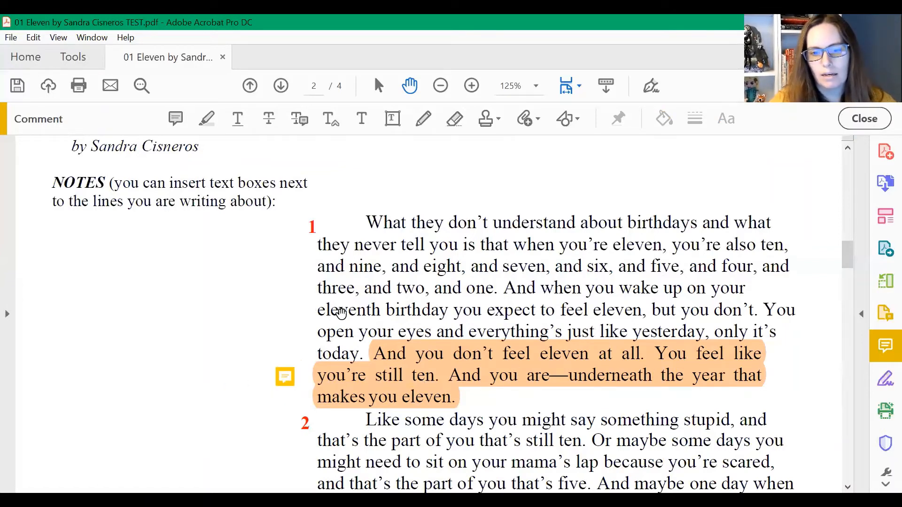
Add a text box reading "Introduction" in the notes margin beside paragraph 1.
{"action": "left_click", "coordinate": [396, 120]}
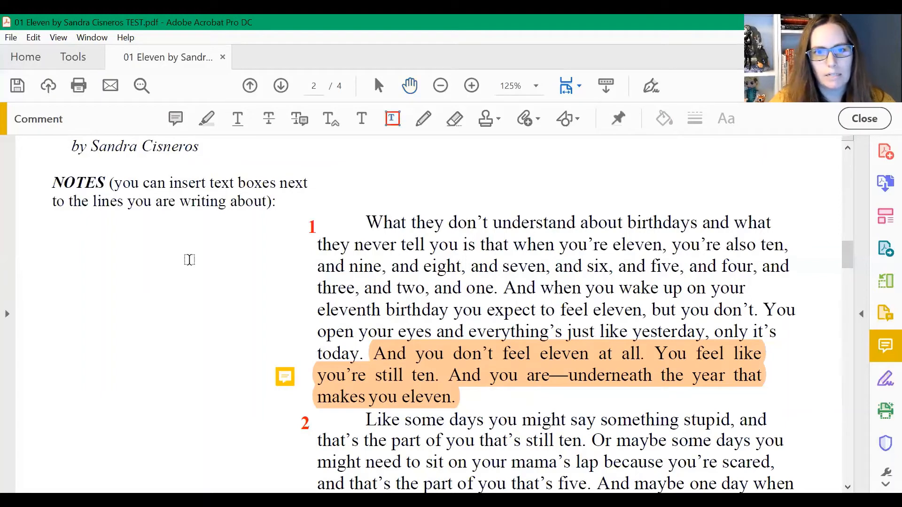
{"action": "left_click", "coordinate": [41, 341]}
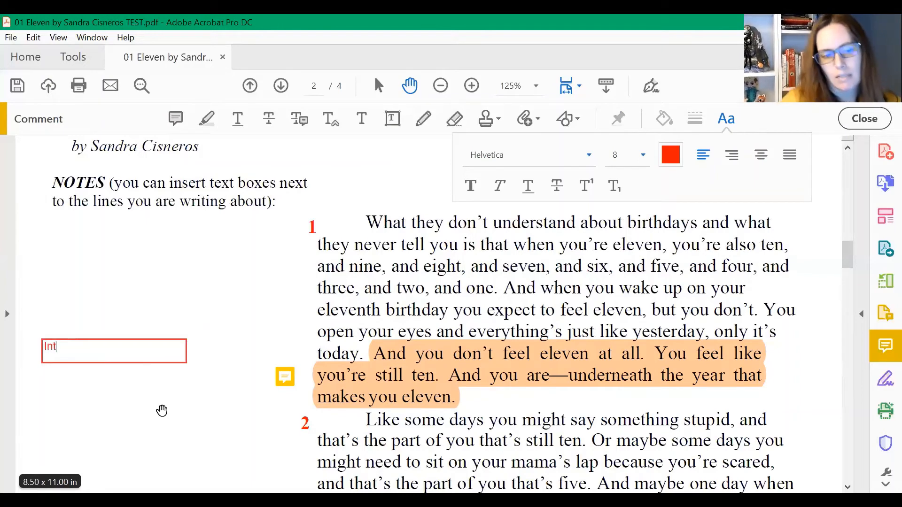
{"action": "type", "text": "Introductio"}
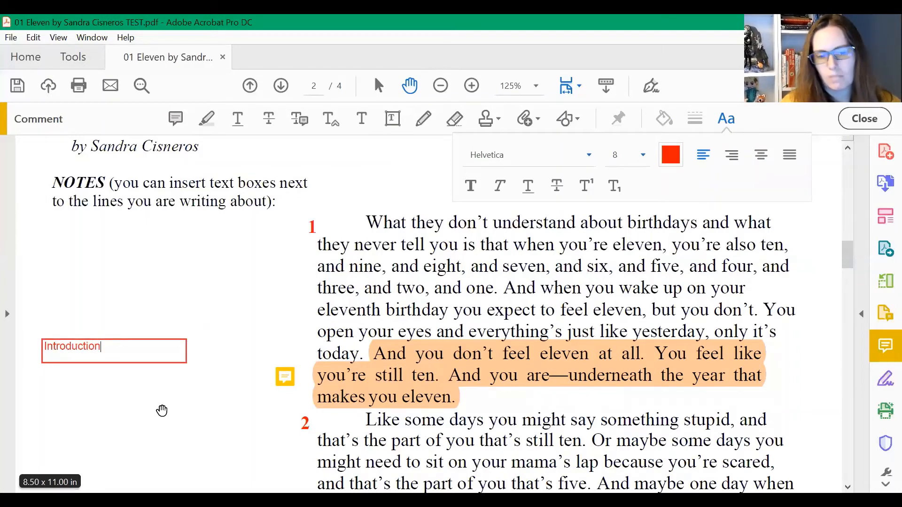
{"action": "type", "text": "n"}
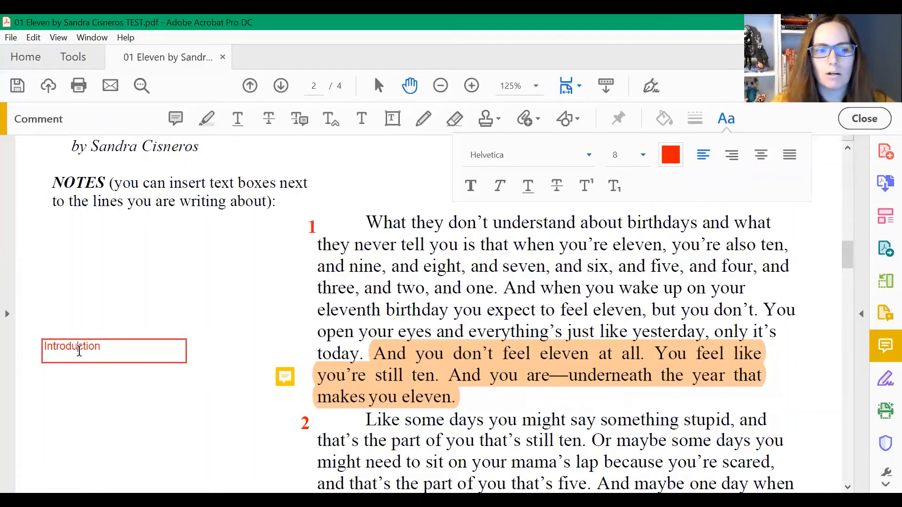
Format the word "Introduction" in the text box with font size 26 and blue color.
{"action": "double_click", "coordinate": [79, 347]}
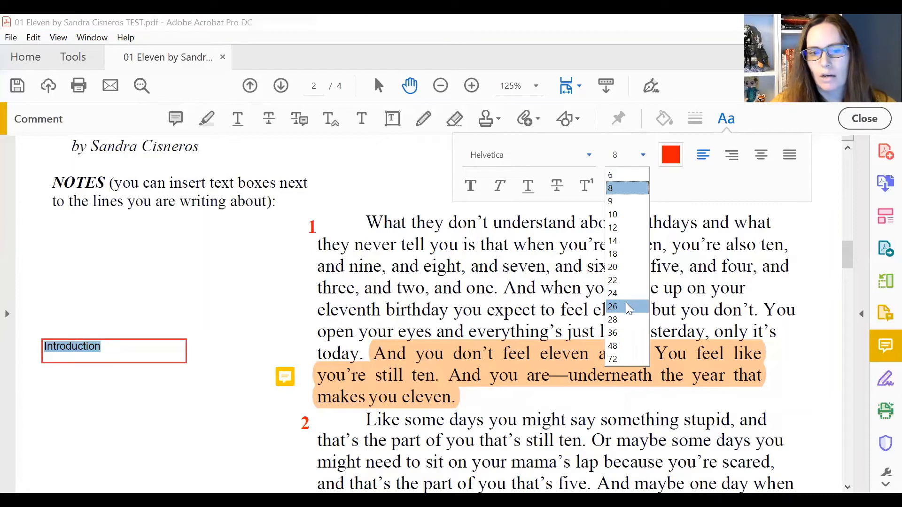
{"action": "left_click", "coordinate": [626, 306]}
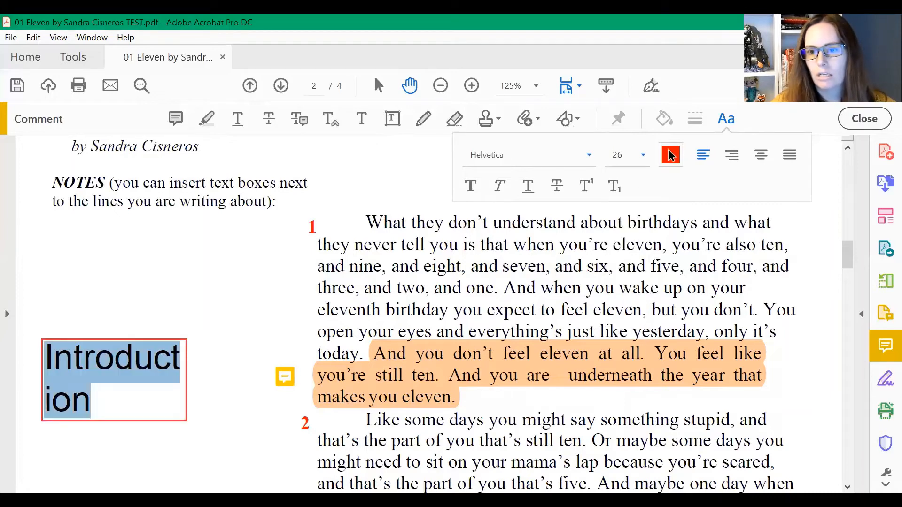
{"action": "left_click", "coordinate": [670, 156]}
{"action": "left_click", "coordinate": [668, 201]}
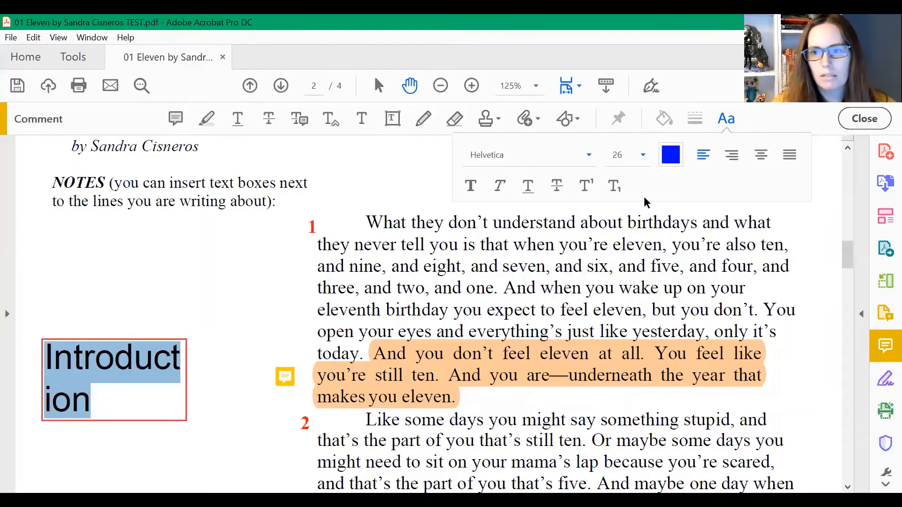
{"action": "left_click", "coordinate": [154, 373]}
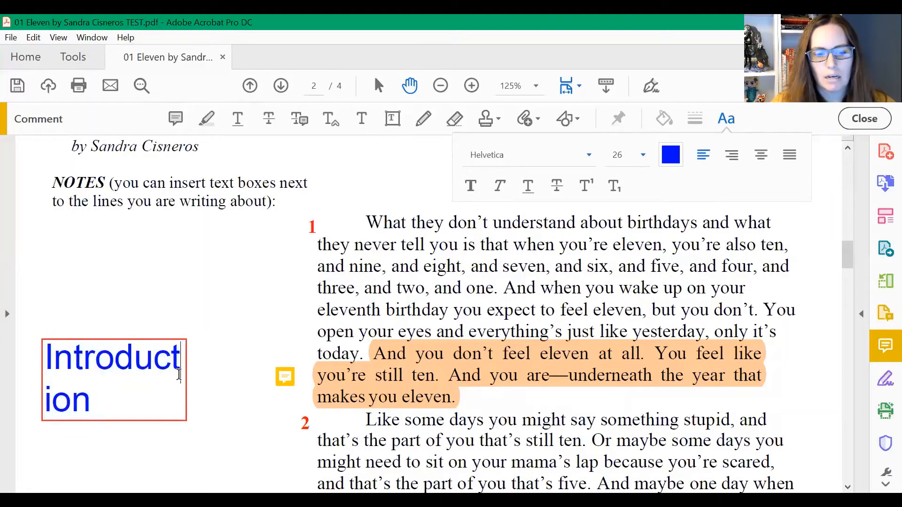
{"action": "left_click", "coordinate": [196, 388]}
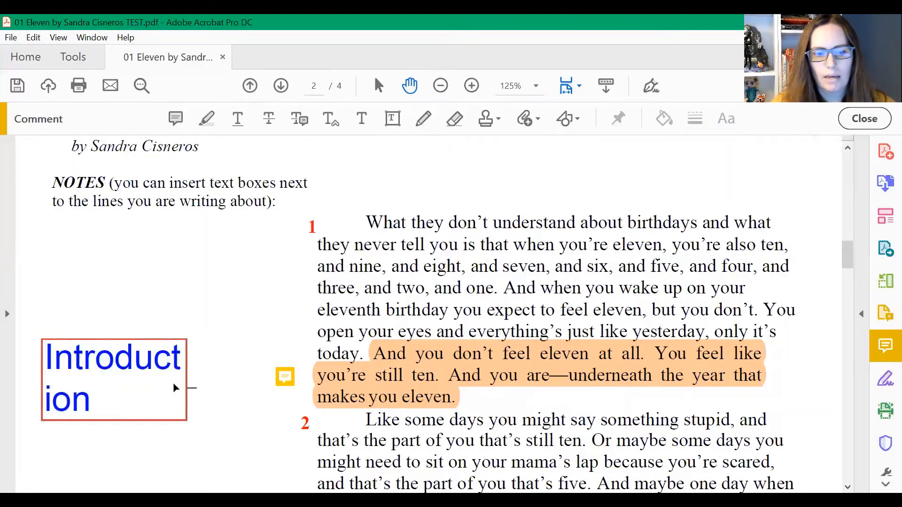
Resize the text box so "Introduction" fits on one line, and move it up closer to the NOTES heading.
{"action": "left_click", "coordinate": [177, 384]}
{"action": "left_click_drag", "start_coordinate": [187, 421], "coordinate": [245, 413]}
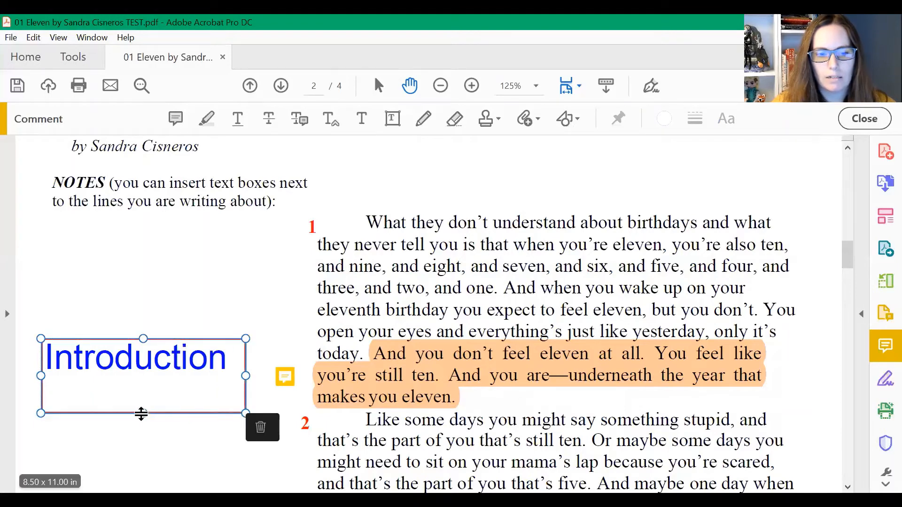
{"action": "left_click_drag", "start_coordinate": [143, 413], "coordinate": [196, 302]}
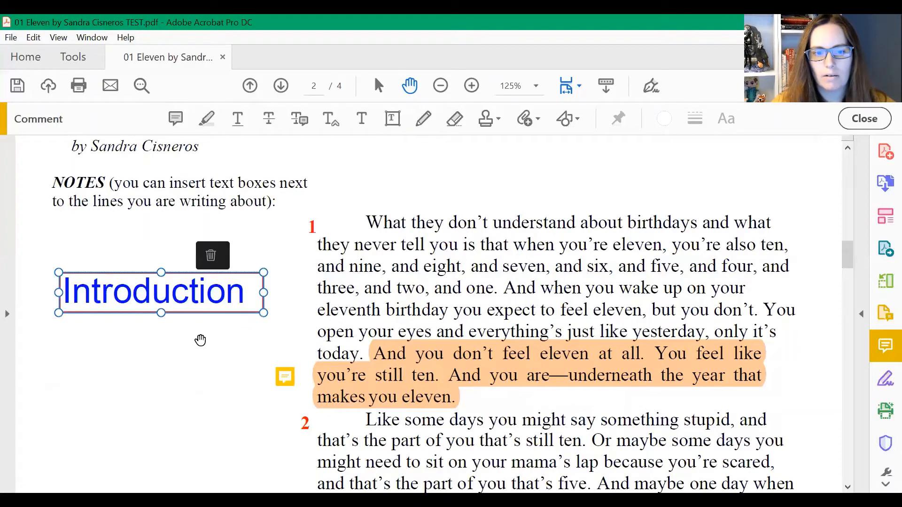
{"action": "left_click", "coordinate": [169, 401]}
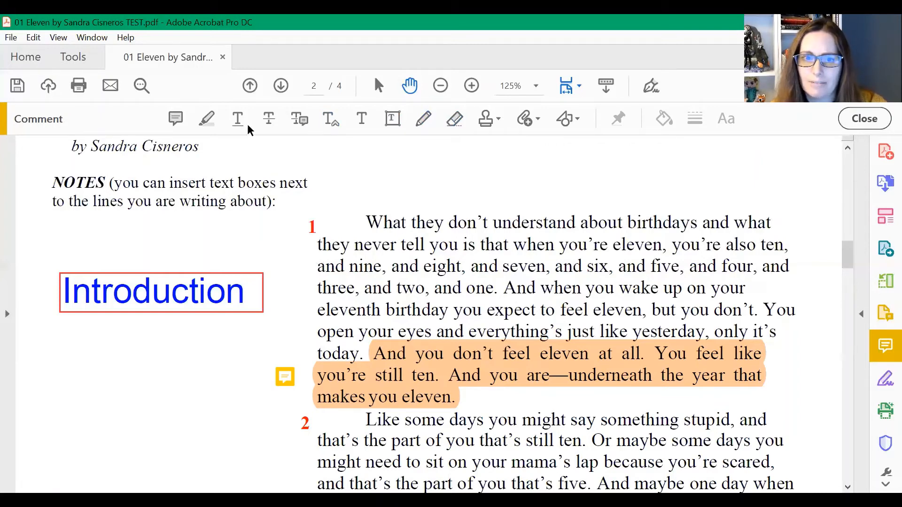
Insert a text note after "you" in paragraph 1's second line, post "hjdks agtcda cjdk lscjkdls cjkdls cj" and close its pop-up.
{"action": "left_click", "coordinate": [330, 119]}
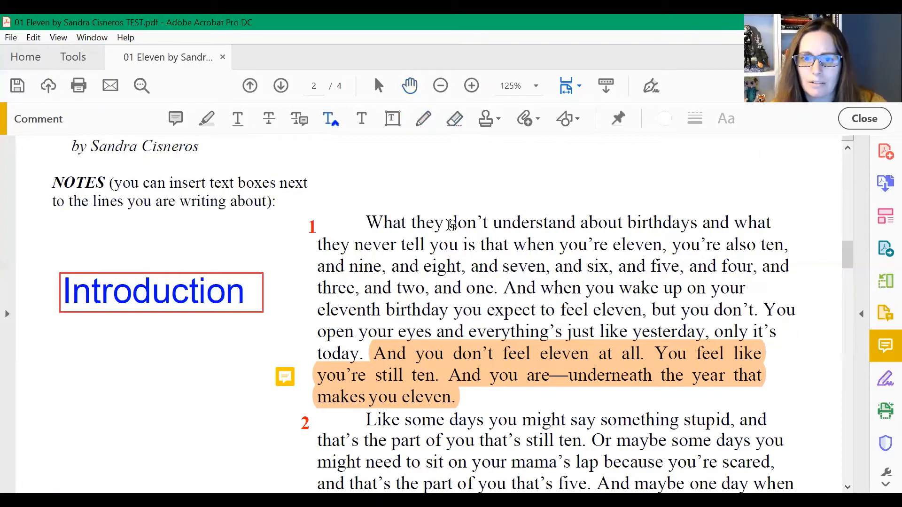
{"action": "left_click", "coordinate": [457, 248]}
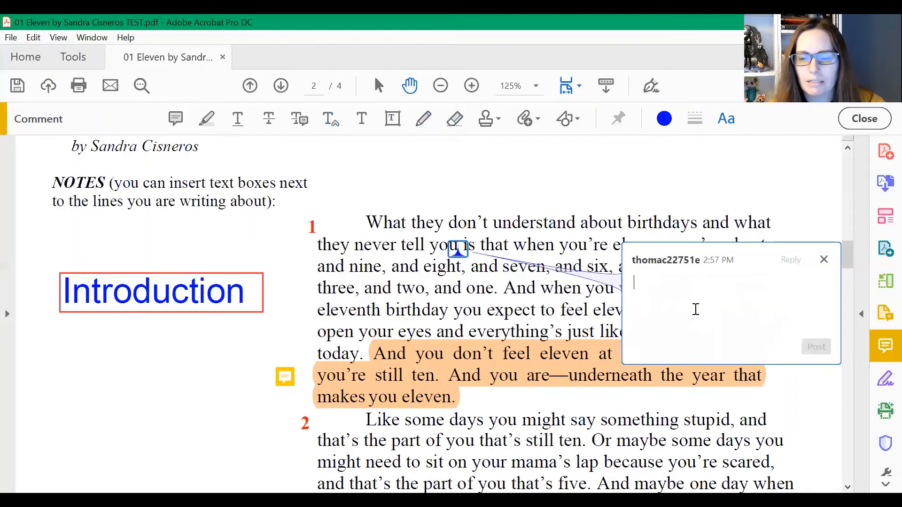
{"action": "type", "text": "hjdks agtcda cjdk lscj"}
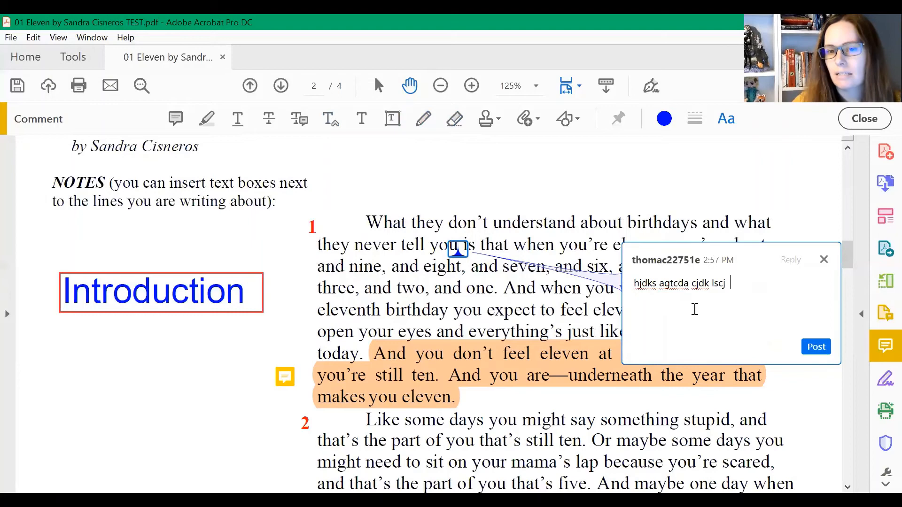
{"action": "key", "text": "BackSpace"}
{"action": "type", "text": "kdls cjkdls cj"}
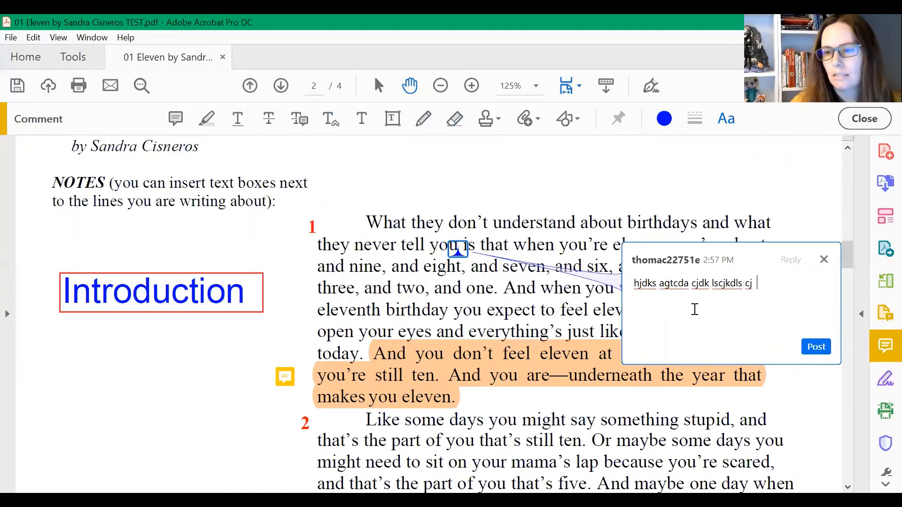
{"action": "left_click", "coordinate": [815, 346]}
{"action": "left_click", "coordinate": [822, 259]}
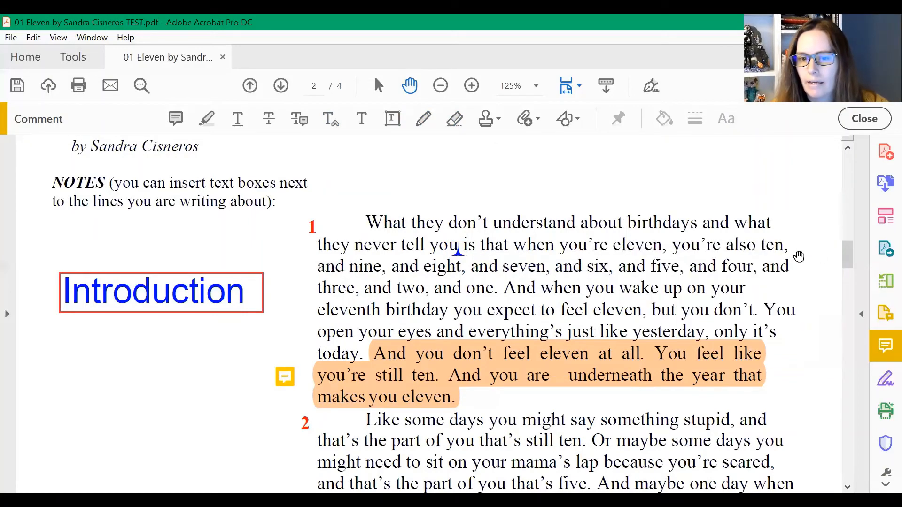
{"action": "mouse_move", "coordinate": [463, 258]}
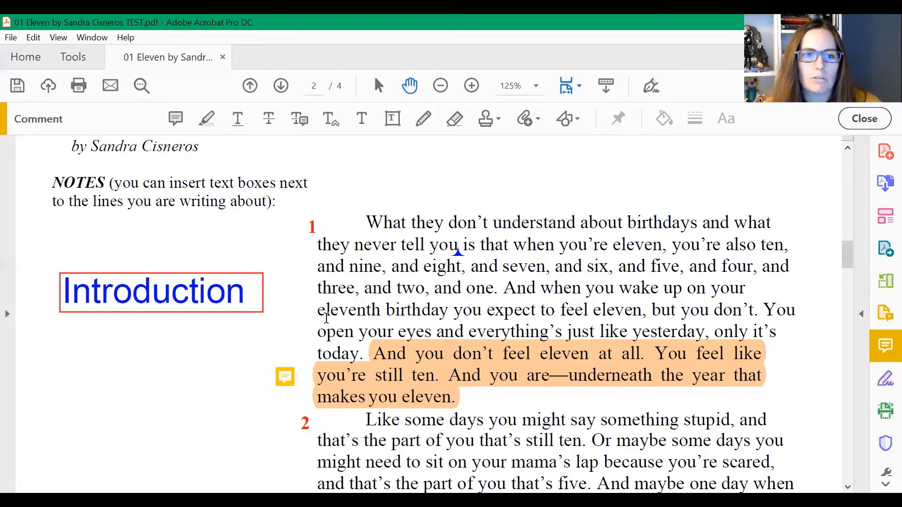
{"action": "mouse_move", "coordinate": [288, 385]}
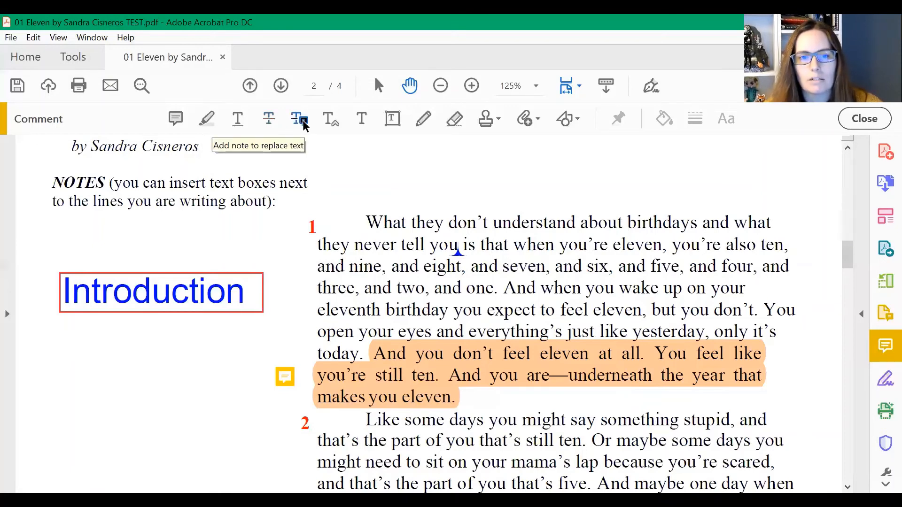
In paragraph 1, strike through the sentence "And when you wake up on your eleventh birthday..." and underline the opening sentence.
{"action": "left_click", "coordinate": [272, 125]}
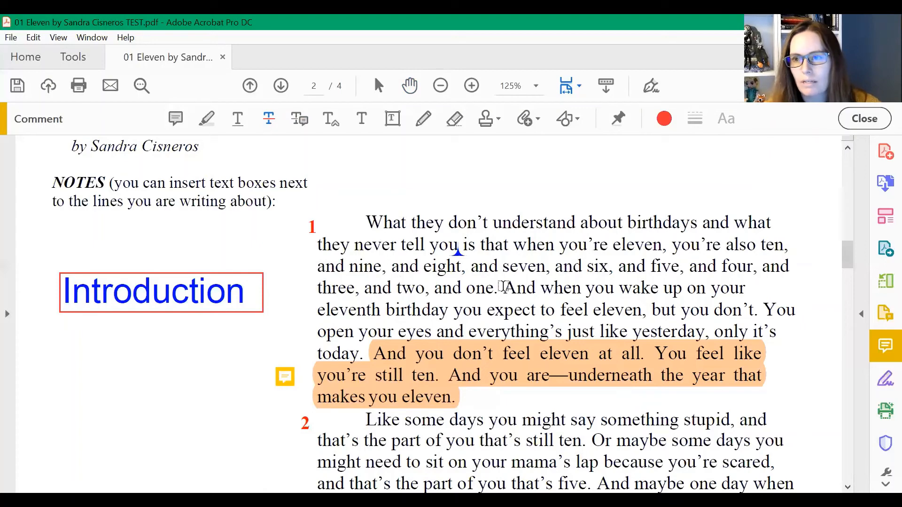
{"action": "left_click_drag", "start_coordinate": [502, 288], "coordinate": [751, 312]}
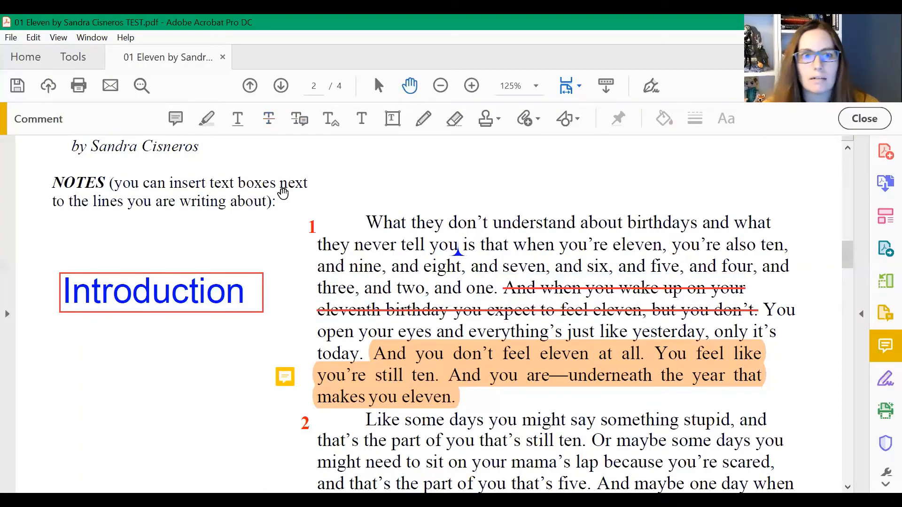
{"action": "left_click", "coordinate": [237, 119]}
{"action": "left_click_drag", "start_coordinate": [366, 220], "coordinate": [499, 289]}
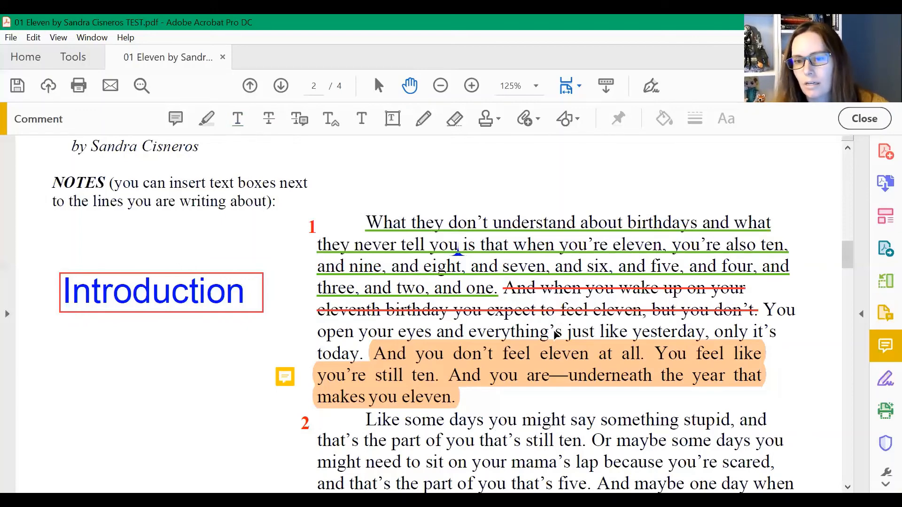
Look through page 2 down to paragraph 5 and view the available stamp options.
{"action": "scroll", "coordinate": [555, 334], "scroll_direction": "down", "scroll_amount": 2}
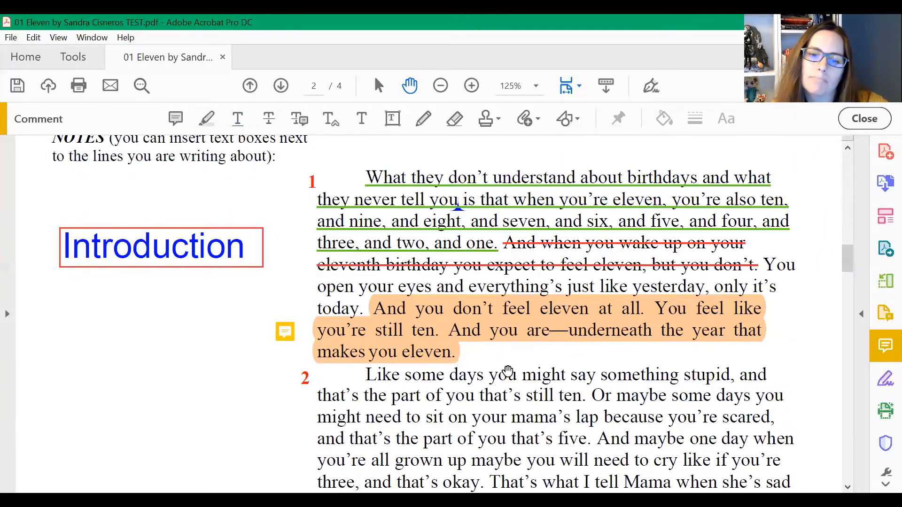
{"action": "scroll", "coordinate": [509, 371], "scroll_direction": "down", "scroll_amount": 2}
{"action": "scroll", "coordinate": [507, 371], "scroll_direction": "down", "scroll_amount": 2}
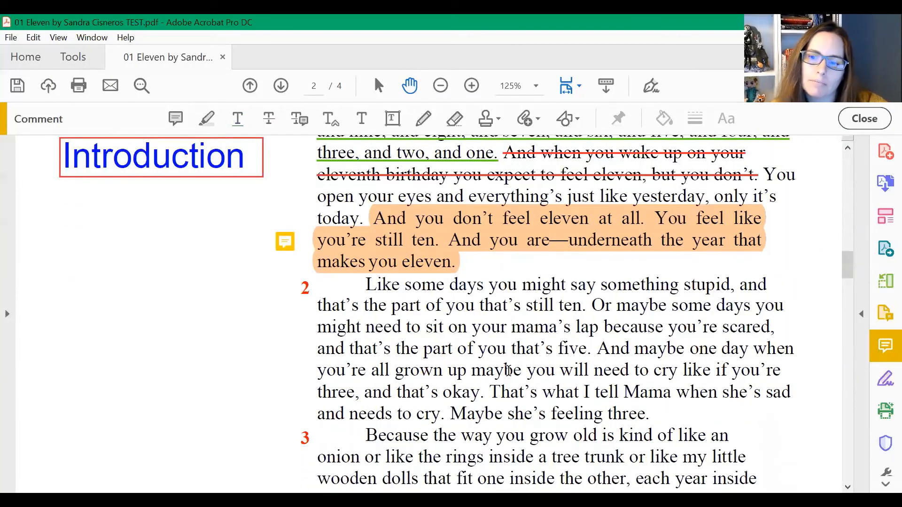
{"action": "scroll", "coordinate": [508, 370], "scroll_direction": "down", "scroll_amount": 19}
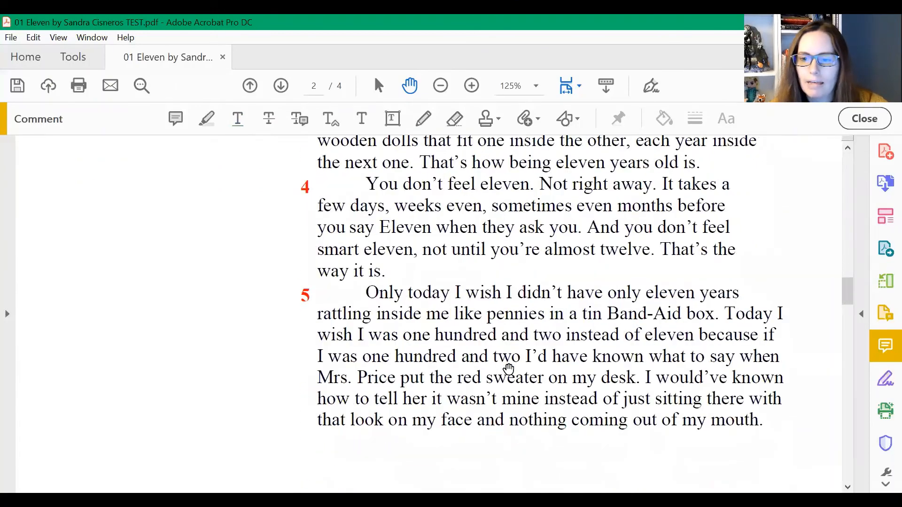
{"action": "scroll", "coordinate": [508, 373], "scroll_direction": "down", "scroll_amount": 2}
{"action": "scroll", "coordinate": [508, 373], "scroll_direction": "up", "scroll_amount": 12}
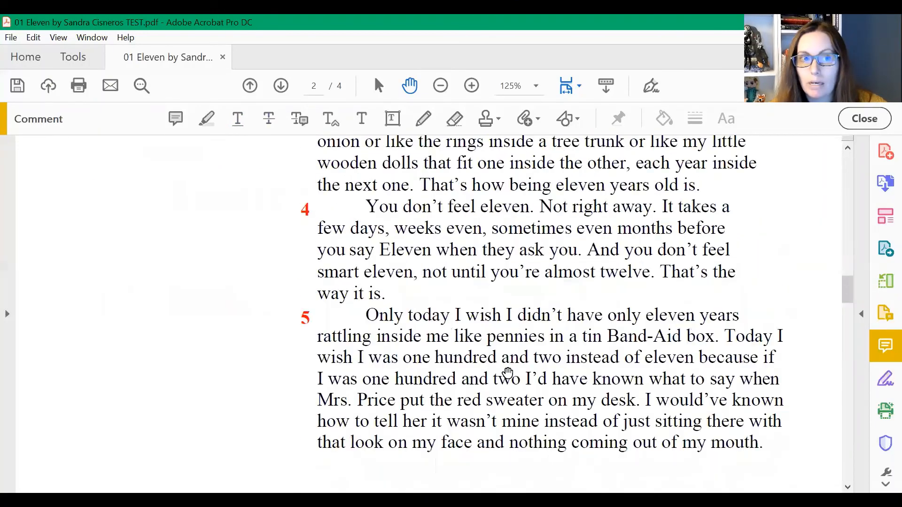
{"action": "scroll", "coordinate": [507, 372], "scroll_direction": "up", "scroll_amount": 15}
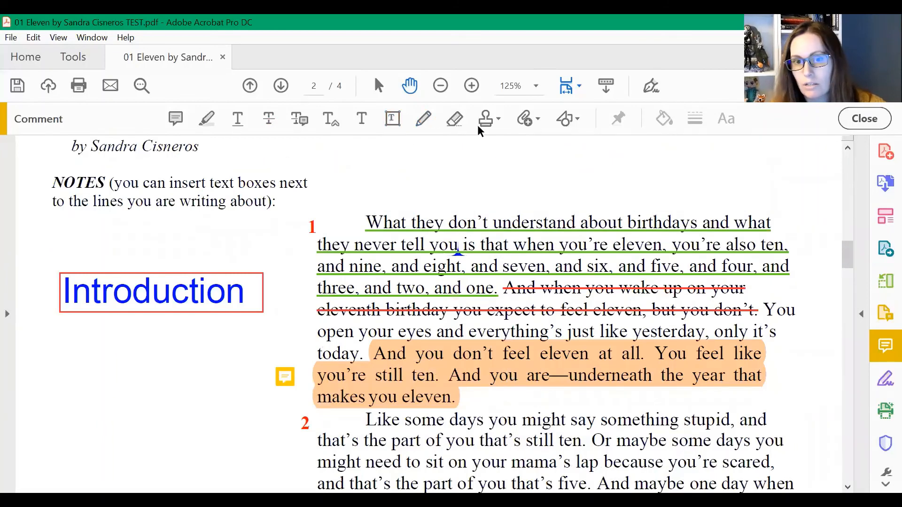
{"action": "left_click", "coordinate": [499, 120]}
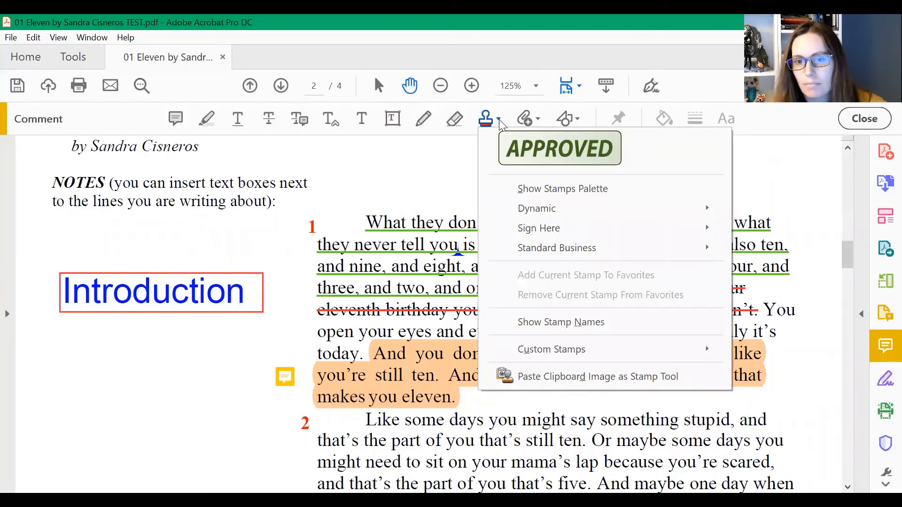
{"action": "left_click", "coordinate": [500, 121]}
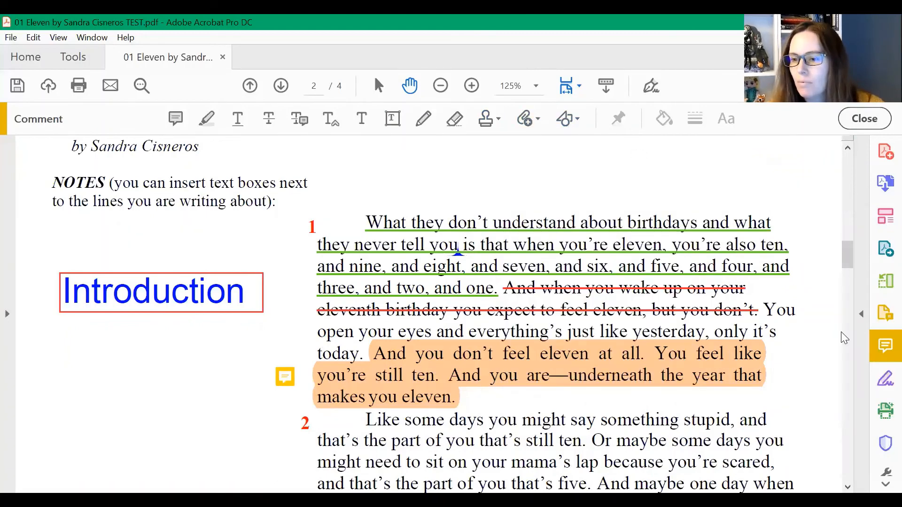
Review the list of all comments made on page 2 and hide the list again.
{"action": "left_click", "coordinate": [883, 347]}
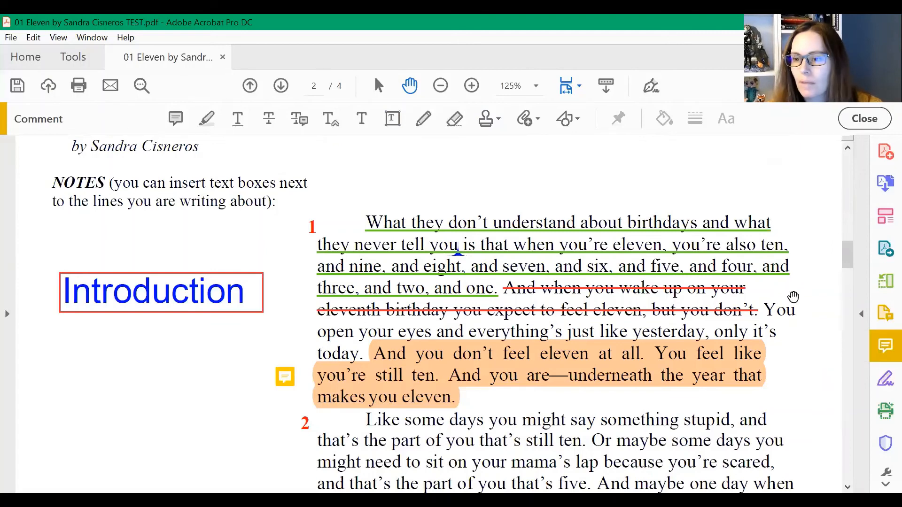
{"action": "left_click", "coordinate": [882, 339]}
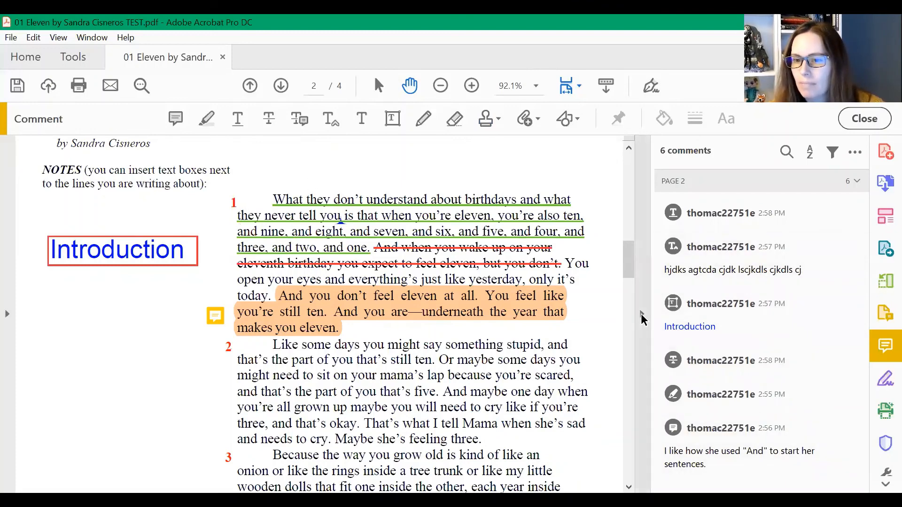
{"action": "left_click", "coordinate": [641, 313]}
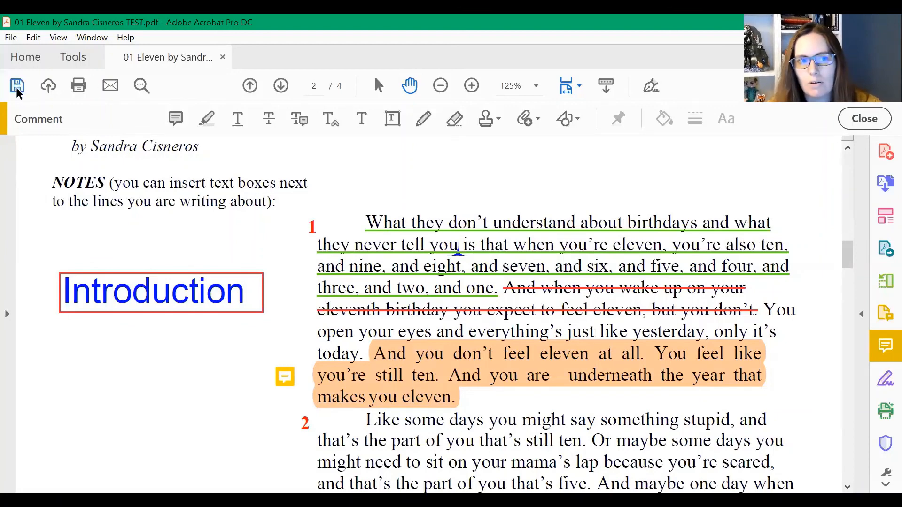
Save the annotated PDF under its current name and dismiss the feedback-sharing pop-up.
{"action": "left_click", "coordinate": [11, 38]}
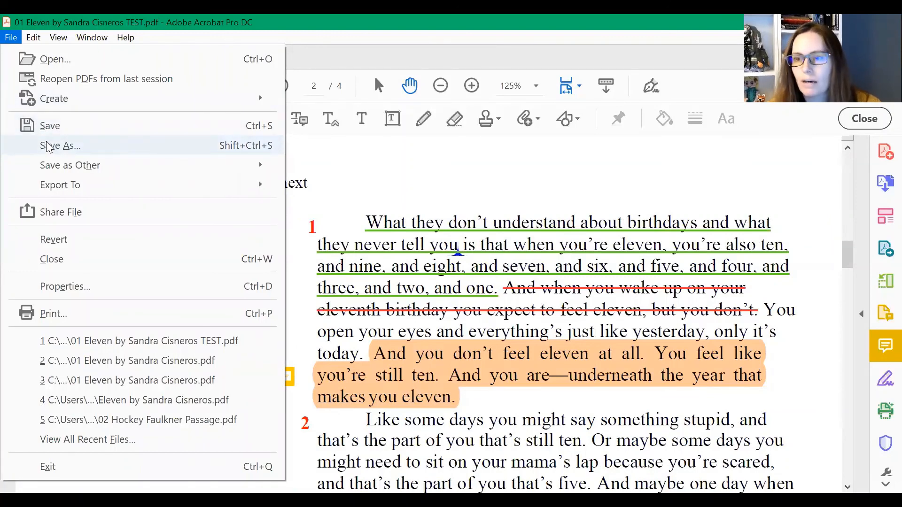
{"action": "left_click", "coordinate": [45, 126]}
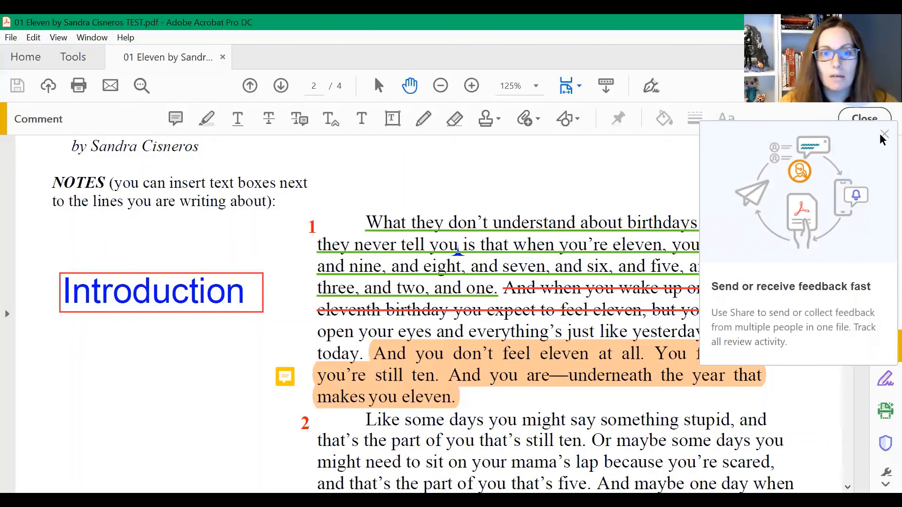
{"action": "left_click", "coordinate": [882, 134]}
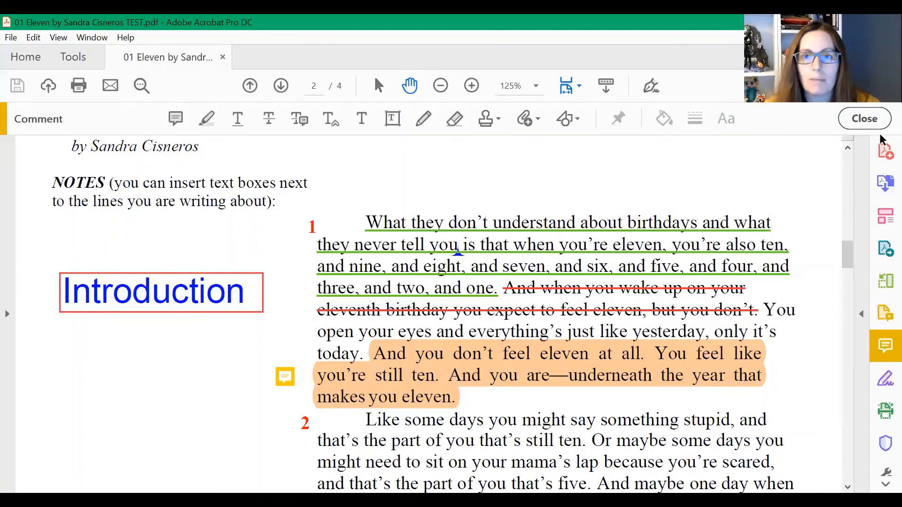